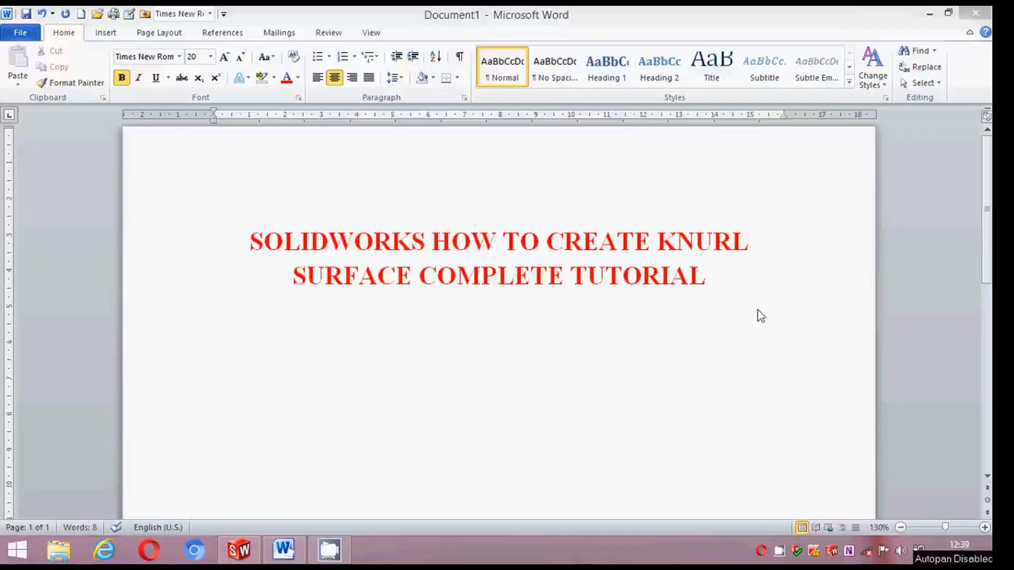
Select and then deselect the two-line knurl tutorial title in Word, then switch to SolidWorks.
{"action": "left_click", "coordinate": [708, 278]}
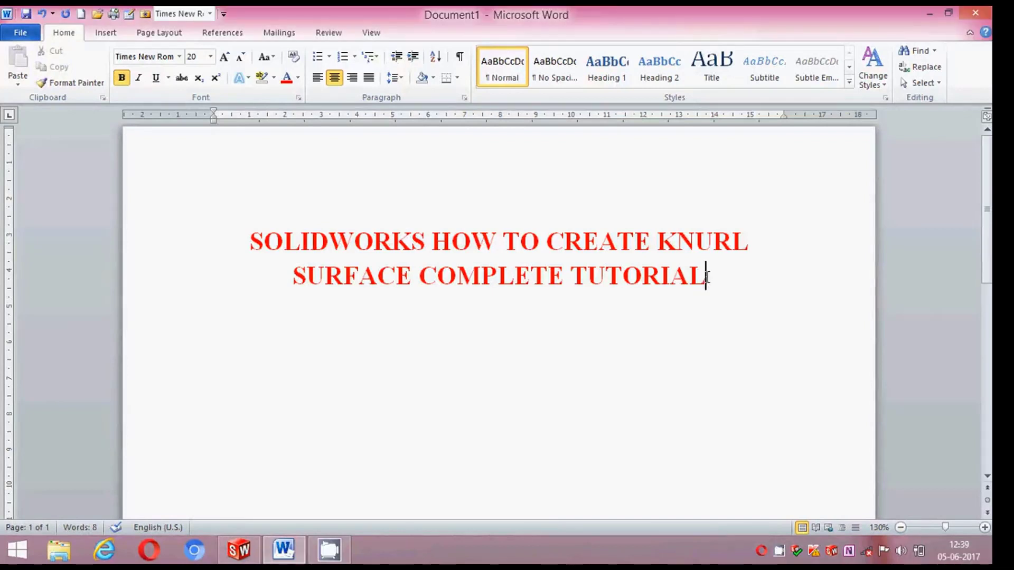
{"action": "mouse_move", "coordinate": [714, 278]}
{"action": "left_mouse_down"}
{"action": "mouse_move", "coordinate": [221, 211]}
{"action": "mouse_move", "coordinate": [258, 232]}
{"action": "left_mouse_up"}
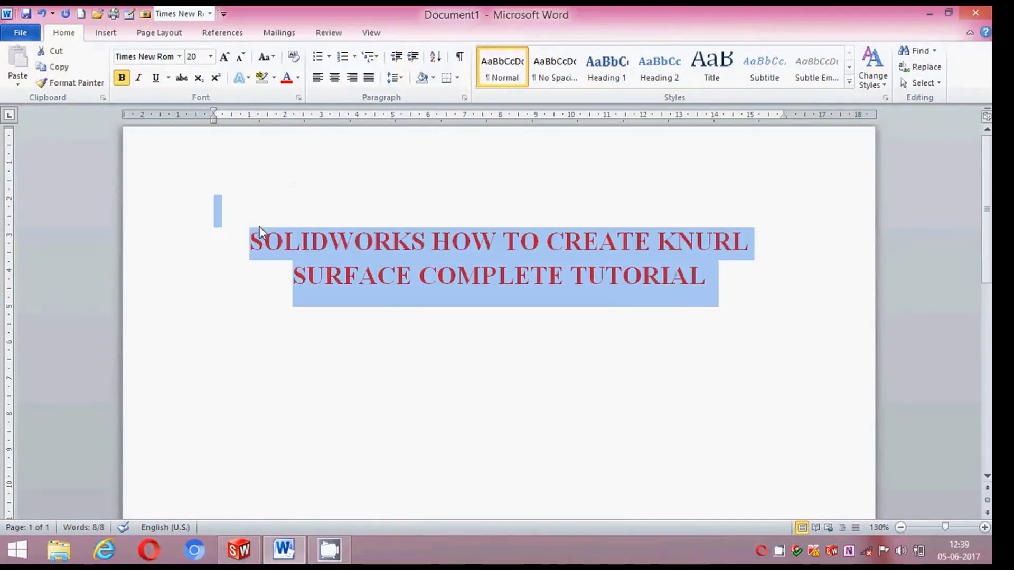
{"action": "left_click", "coordinate": [713, 279]}
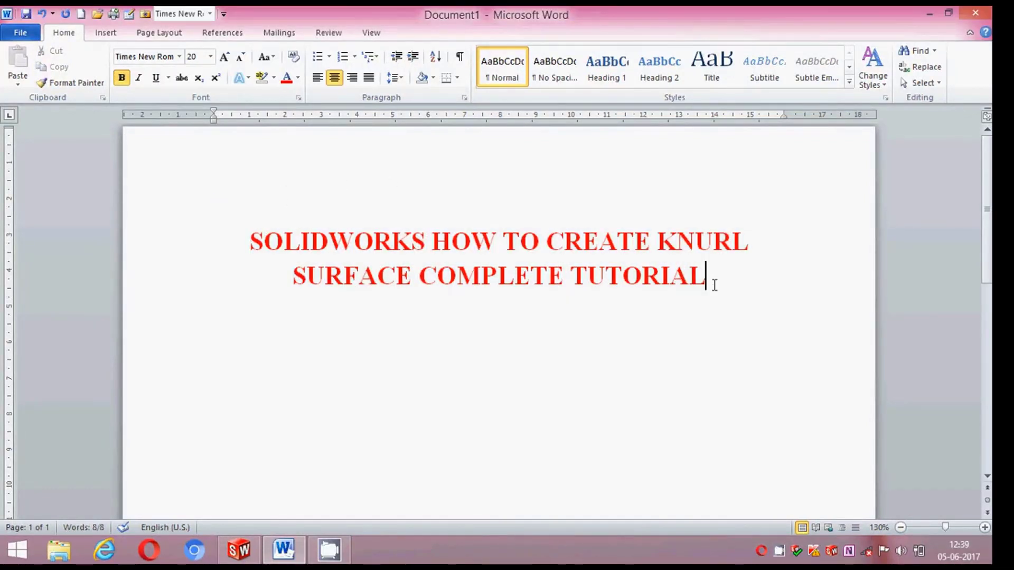
{"action": "left_click_drag", "start_coordinate": [714, 279], "coordinate": [245, 232]}
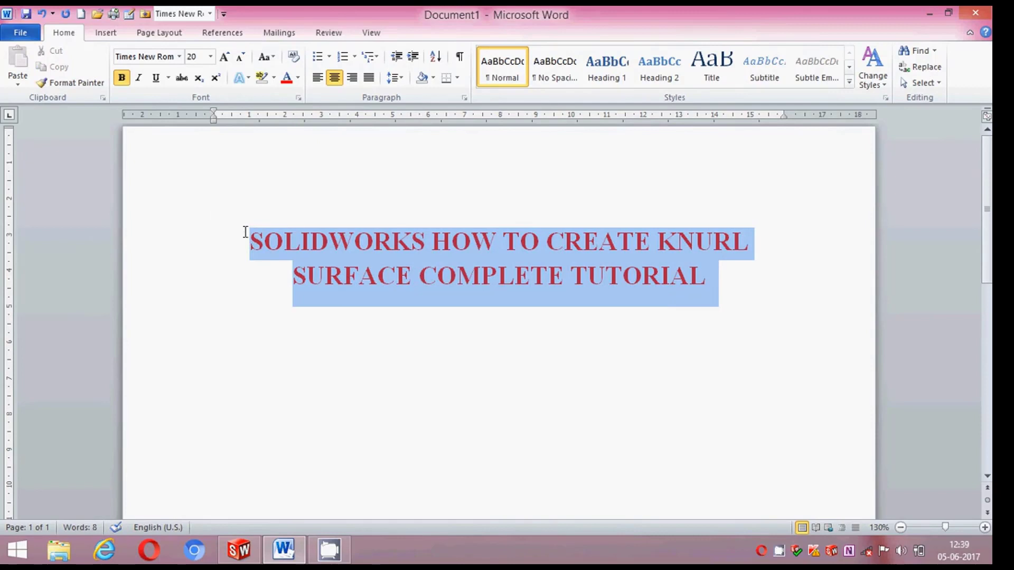
{"action": "left_click", "coordinate": [727, 306]}
{"action": "left_click", "coordinate": [233, 558]}
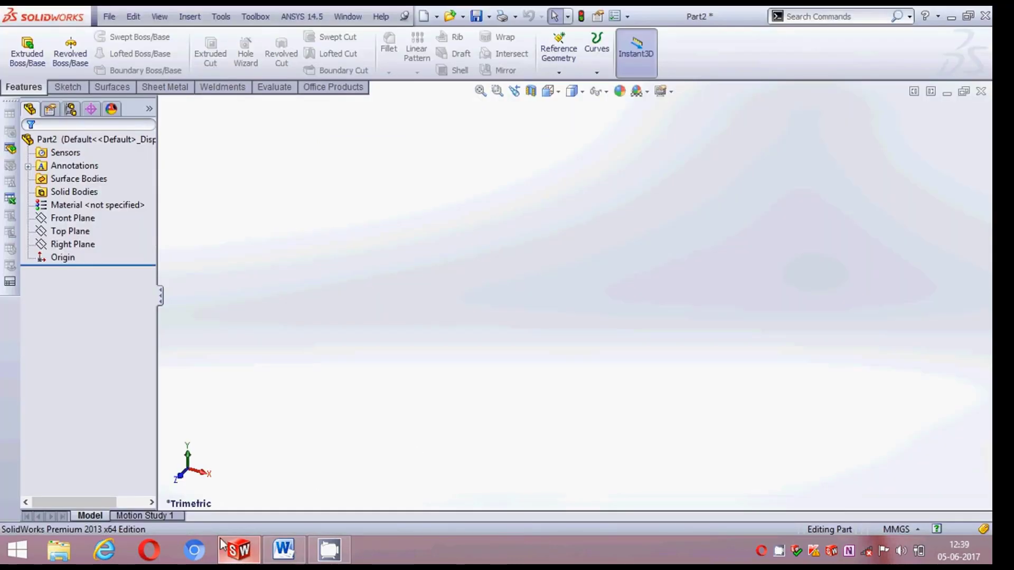
Sketch a 60 mm diameter circle at the origin on the Front Plane.
{"action": "left_click", "coordinate": [74, 219]}
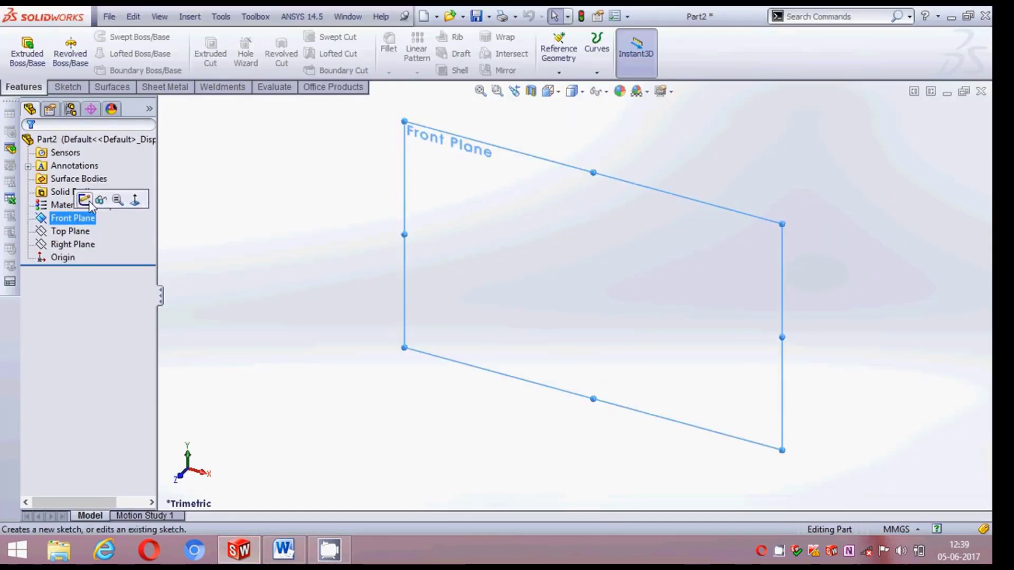
{"action": "left_click", "coordinate": [85, 201]}
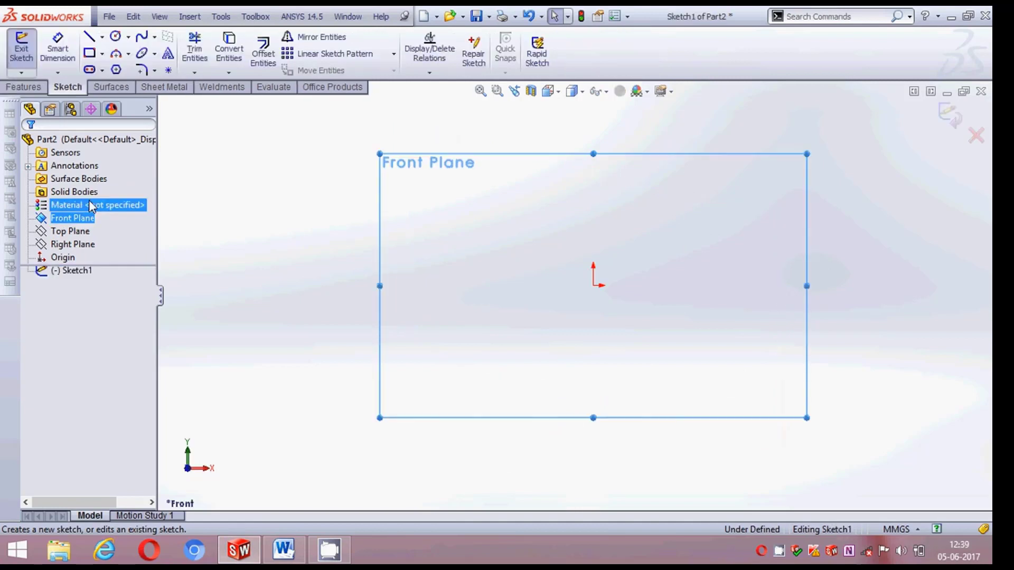
{"action": "left_click", "coordinate": [115, 38]}
{"action": "left_click", "coordinate": [594, 285]}
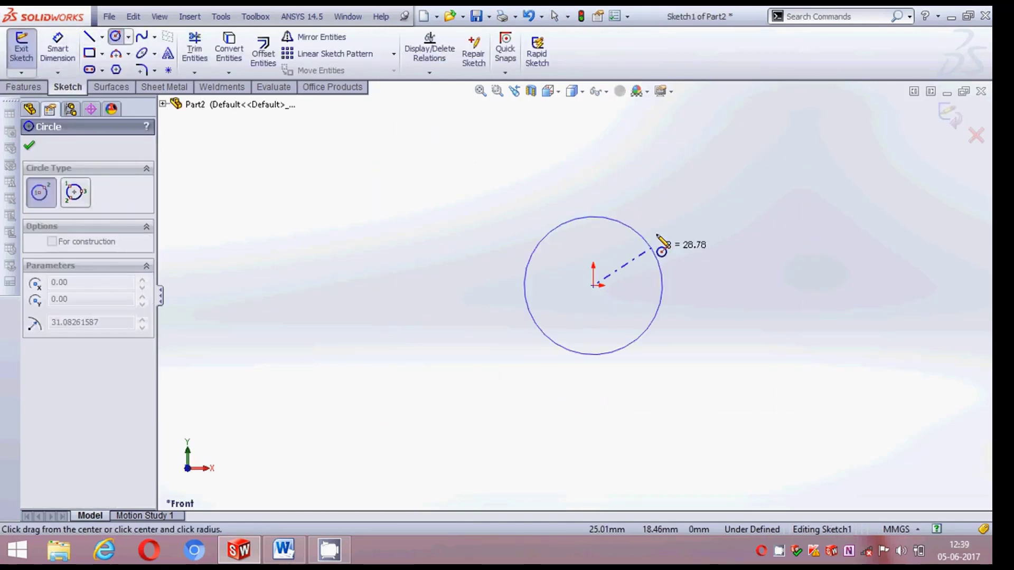
{"action": "left_click", "coordinate": [663, 266]}
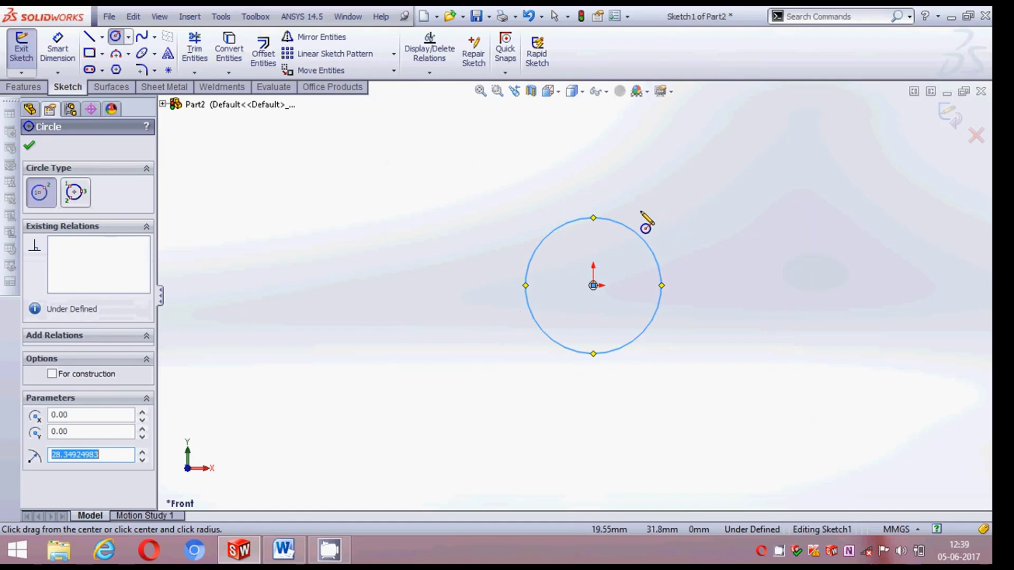
{"action": "left_click", "coordinate": [57, 44]}
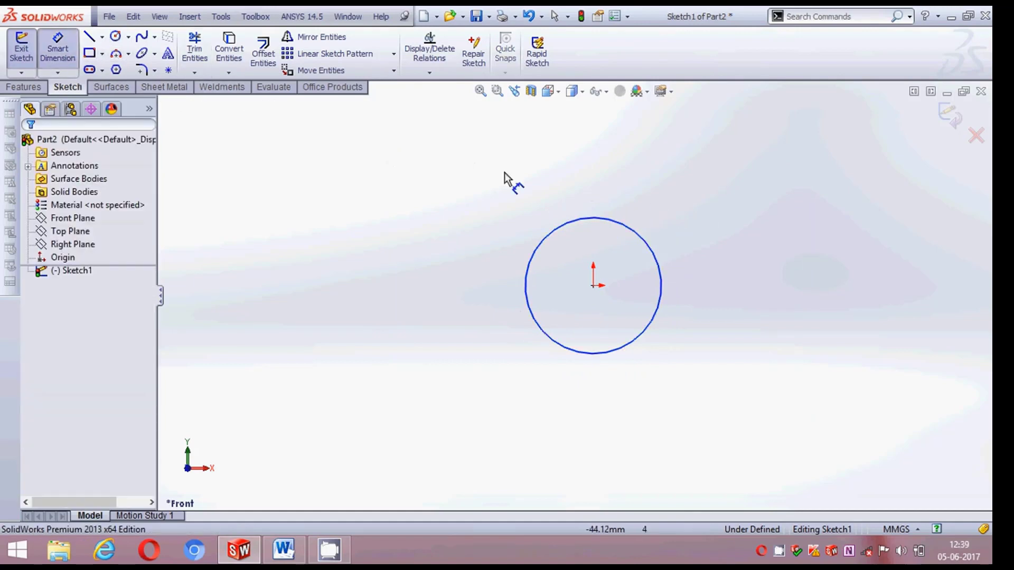
{"action": "left_click", "coordinate": [637, 235]}
{"action": "left_click", "coordinate": [782, 231]}
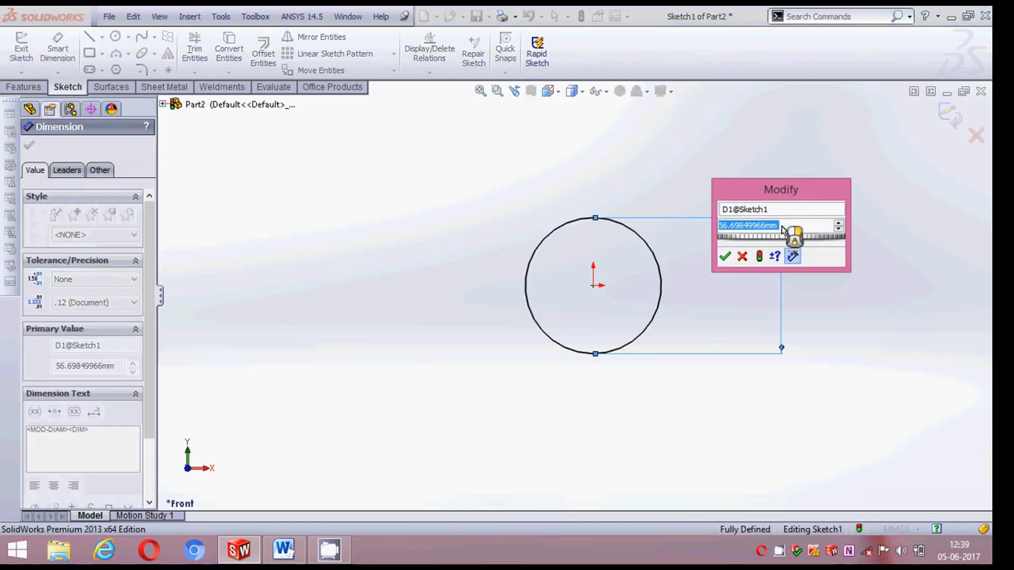
{"action": "type", "text": "60"}
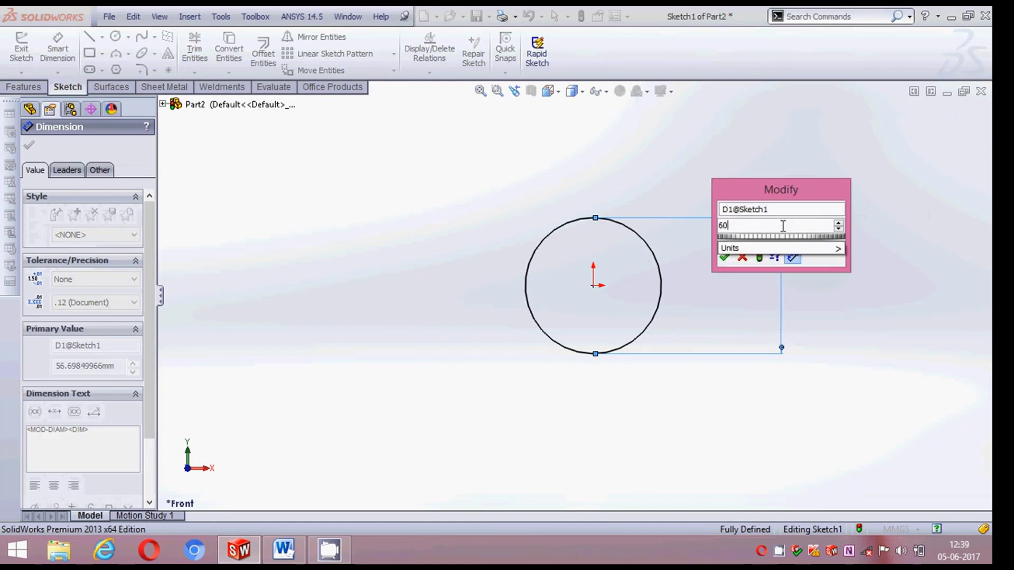
{"action": "key", "text": "Return"}
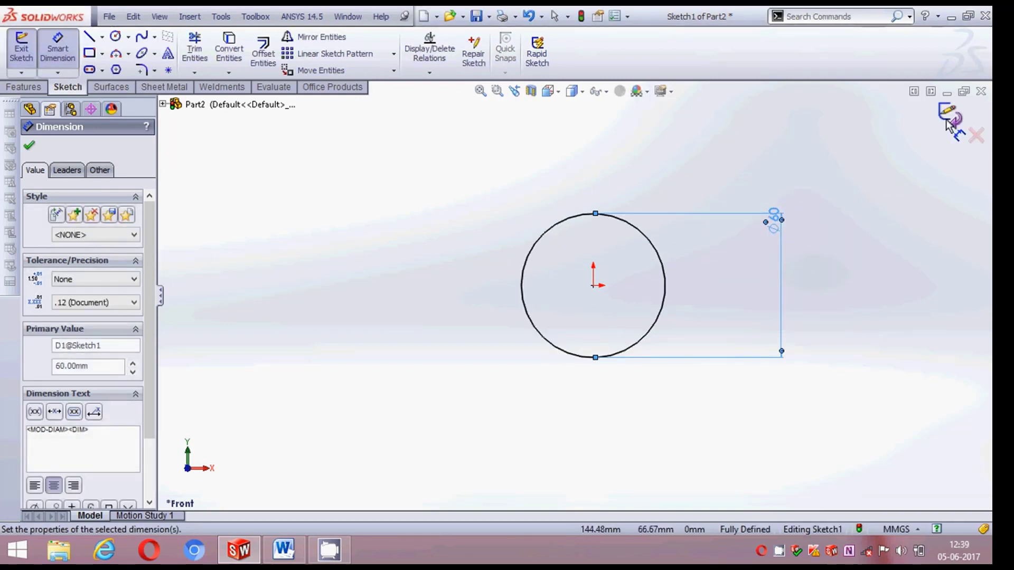
{"action": "left_click", "coordinate": [948, 121]}
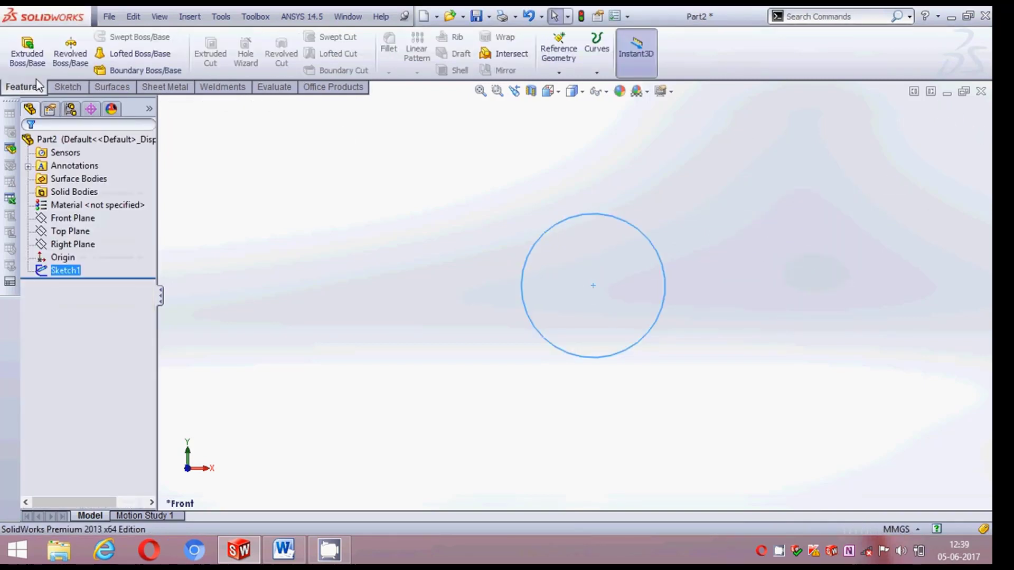
Extrude the circle 150 mm into a solid cylinder, Boss-Extrude1.
{"action": "left_click", "coordinate": [28, 53]}
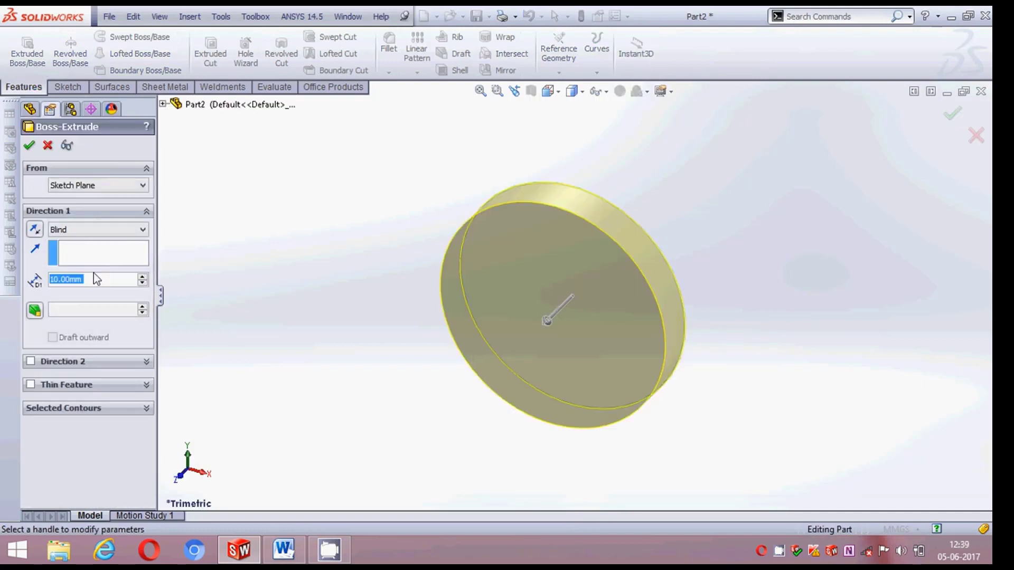
{"action": "key", "text": "BackSpace"}
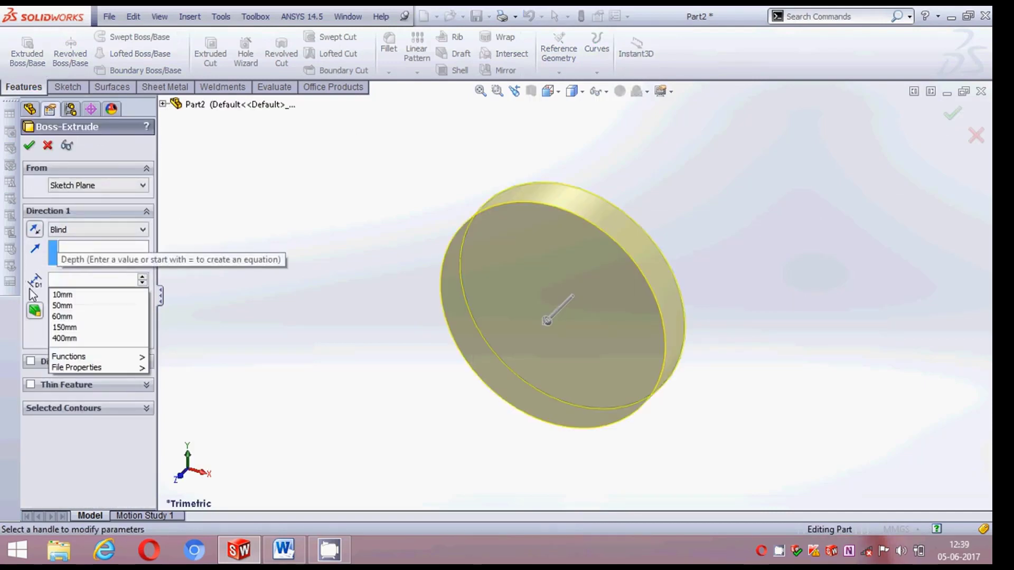
{"action": "type", "text": "150"}
{"action": "key", "text": "Return"}
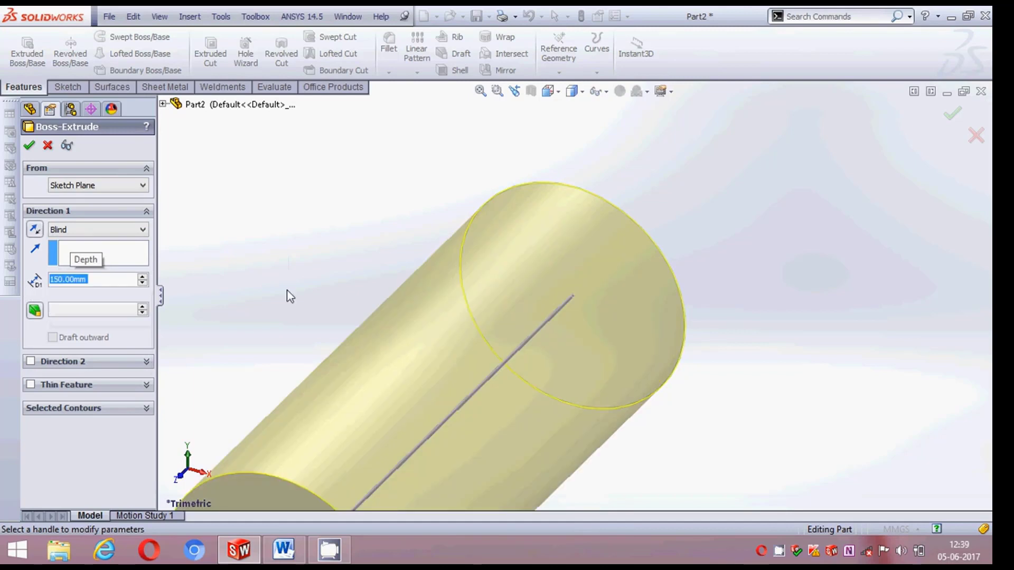
{"action": "scroll", "coordinate": [470, 249], "scroll_direction": "up", "scroll_amount": 3}
{"action": "scroll", "coordinate": [462, 261], "scroll_direction": "up", "scroll_amount": 2}
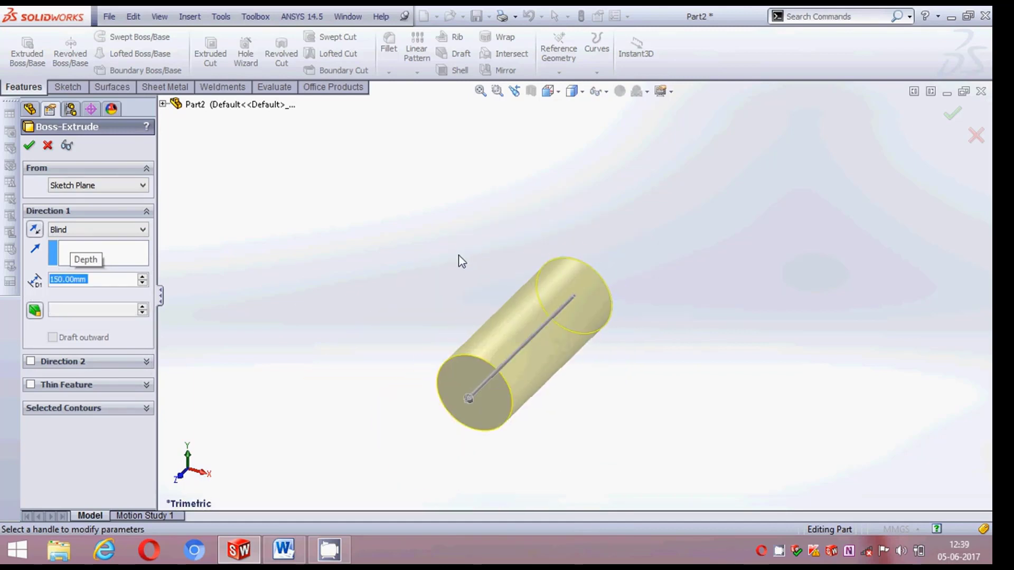
{"action": "left_click", "coordinate": [33, 148]}
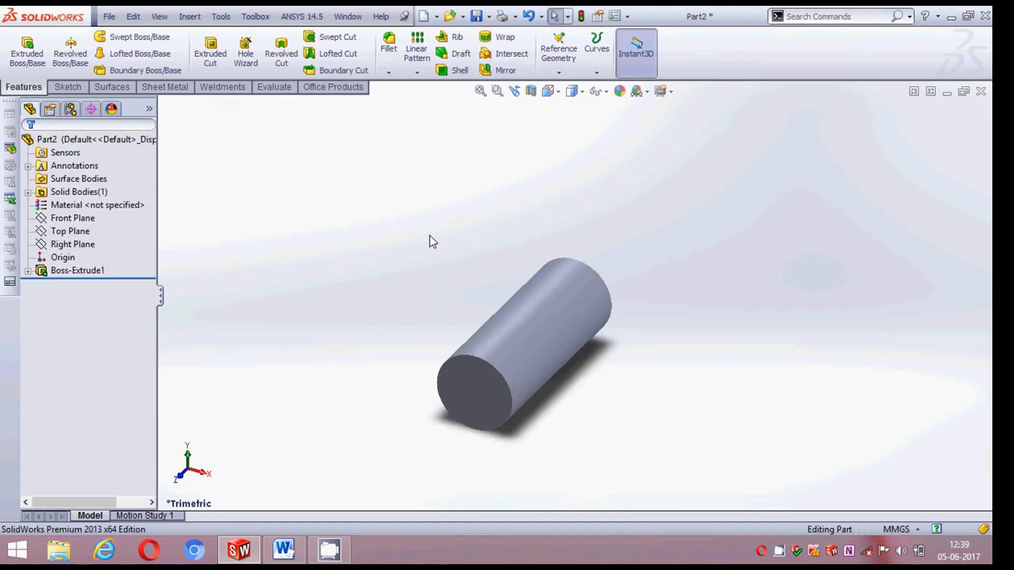
Start Sketch2 on the front end face and convert its 60 mm circular edge into it.
{"action": "scroll", "coordinate": [464, 400], "scroll_direction": "down", "scroll_amount": 2}
{"action": "scroll", "coordinate": [412, 310], "scroll_direction": "up", "scroll_amount": 1}
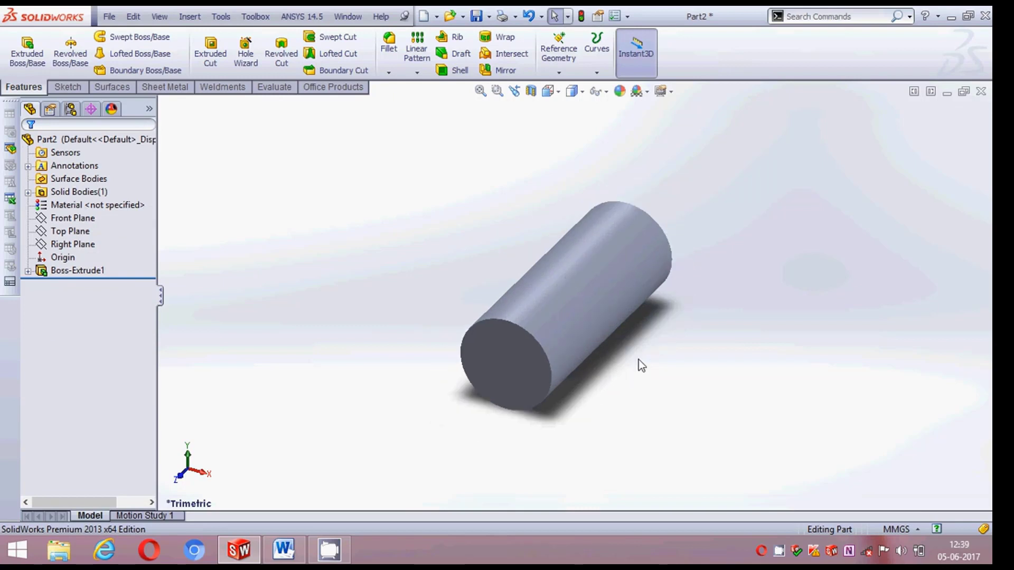
{"action": "scroll", "coordinate": [638, 360], "scroll_direction": "down", "scroll_amount": 1}
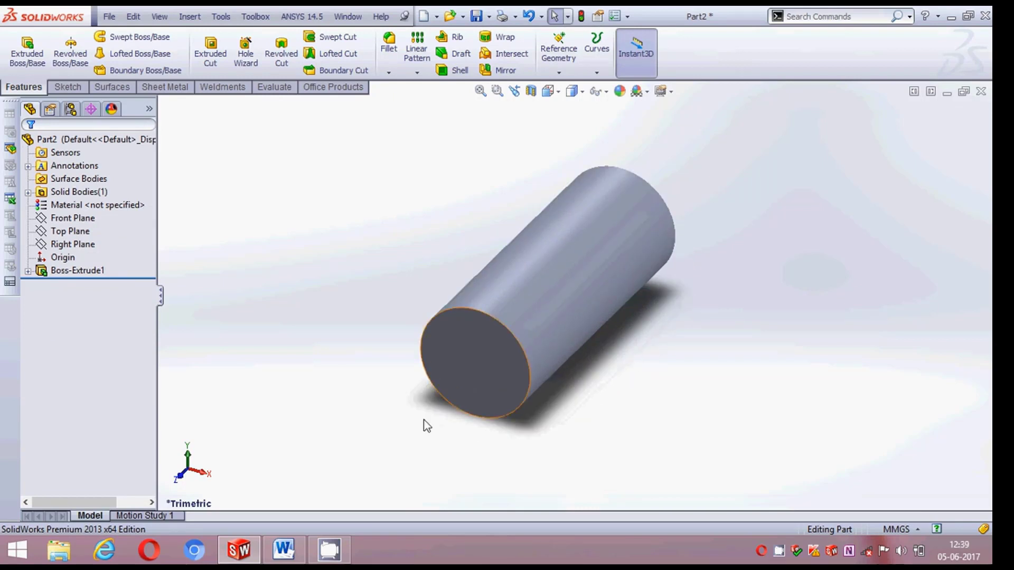
{"action": "right_click", "coordinate": [486, 364]}
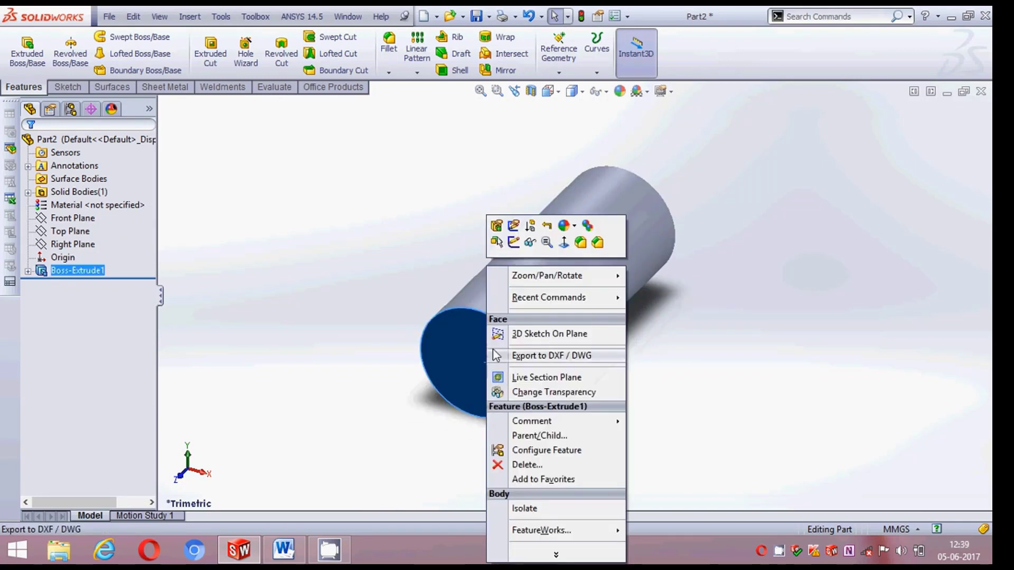
{"action": "left_click", "coordinate": [512, 242]}
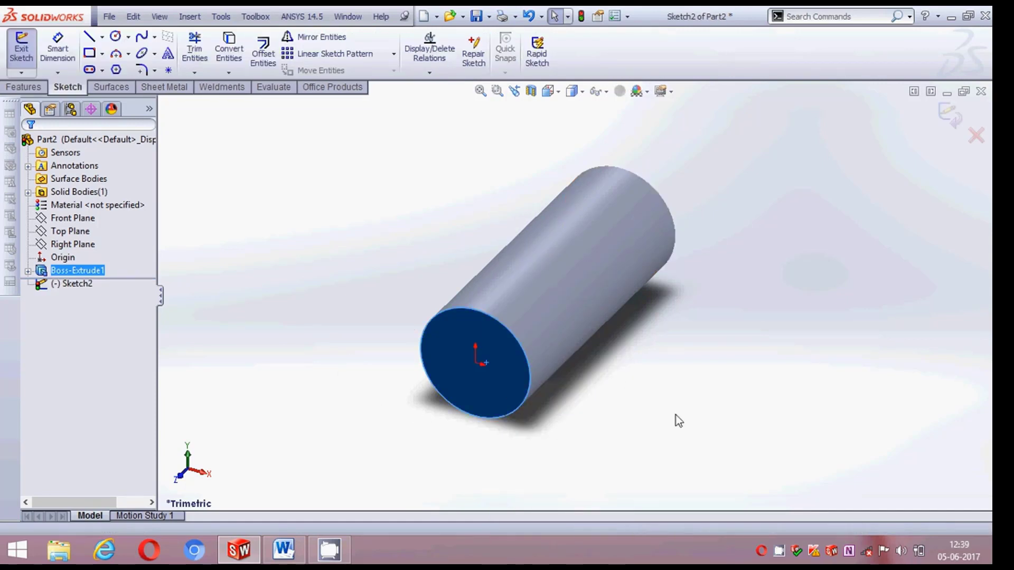
{"action": "left_click", "coordinate": [579, 396]}
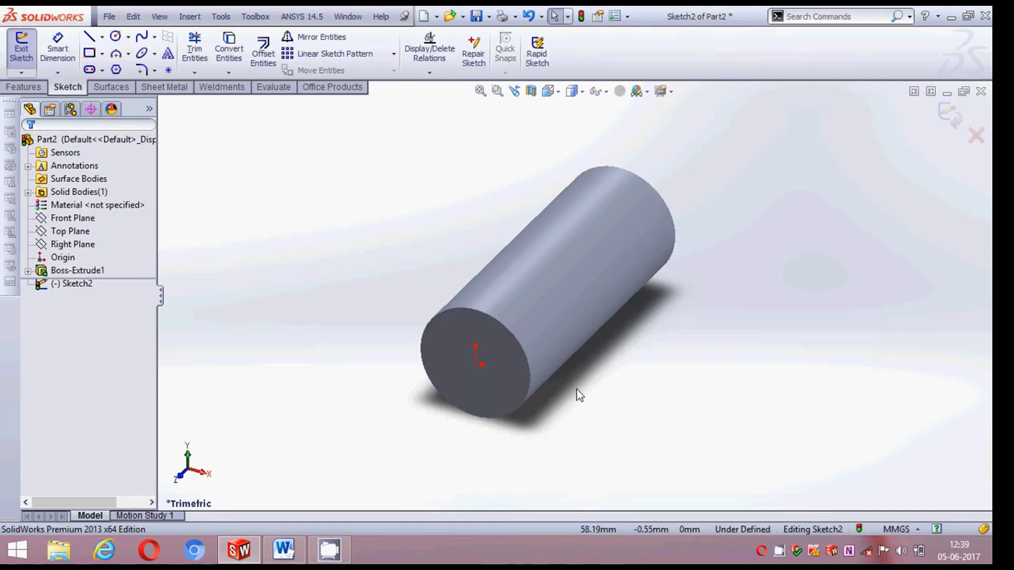
{"action": "left_click", "coordinate": [524, 378]}
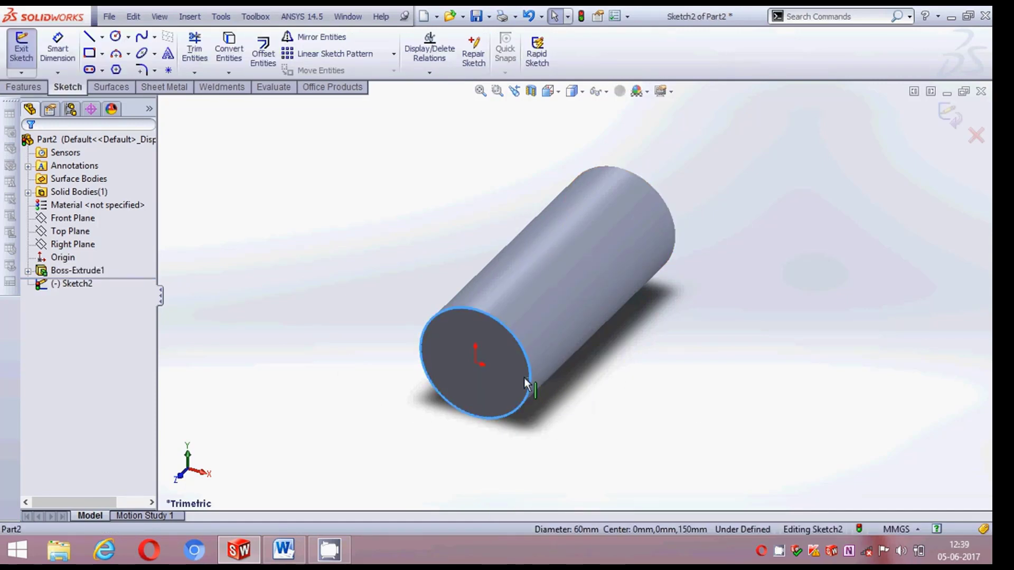
{"action": "left_click", "coordinate": [228, 63]}
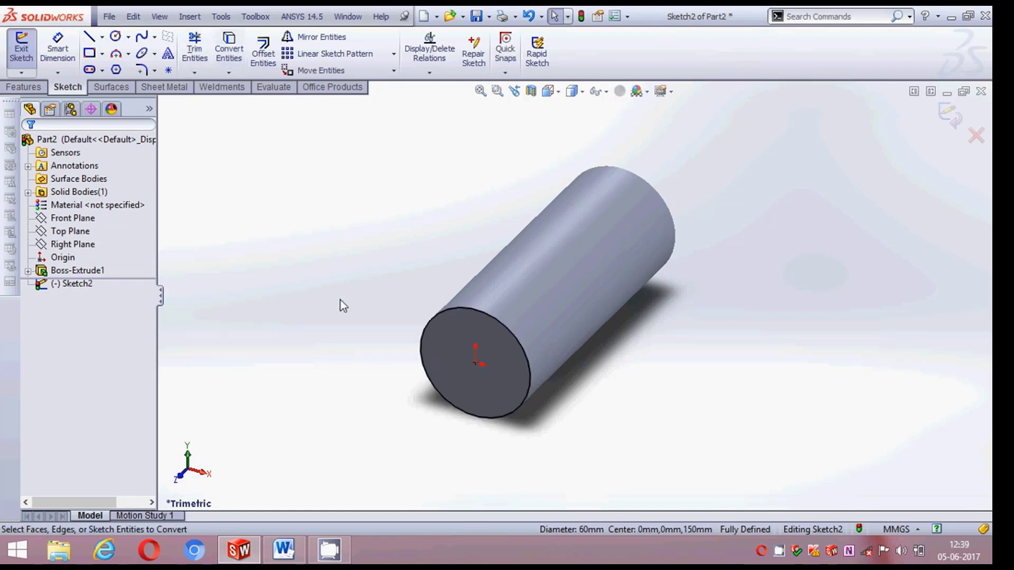
{"action": "scroll", "coordinate": [341, 301], "scroll_direction": "up", "scroll_amount": 1}
{"action": "scroll", "coordinate": [636, 359], "scroll_direction": "down", "scroll_amount": 2}
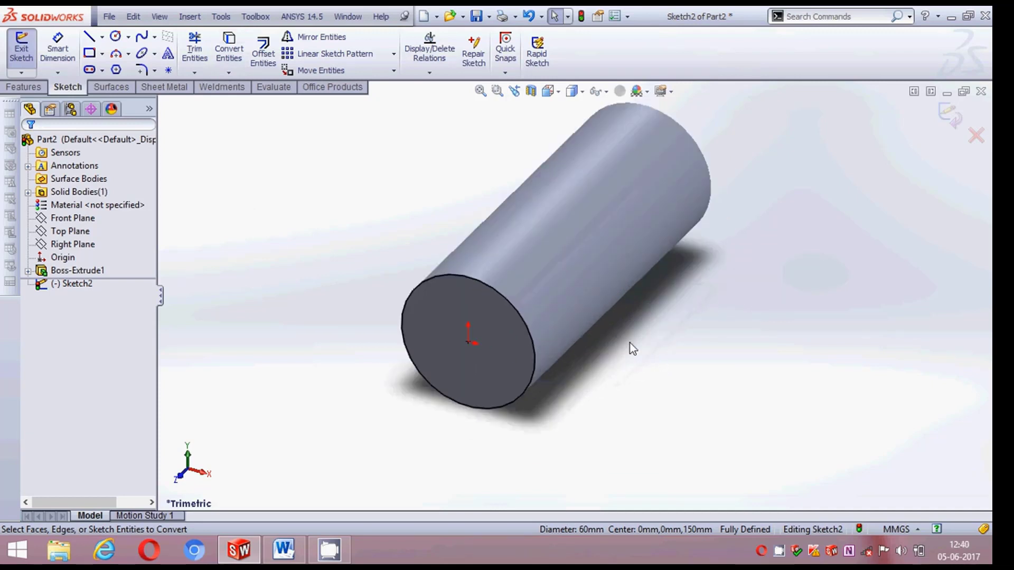
{"action": "left_click", "coordinate": [24, 87]}
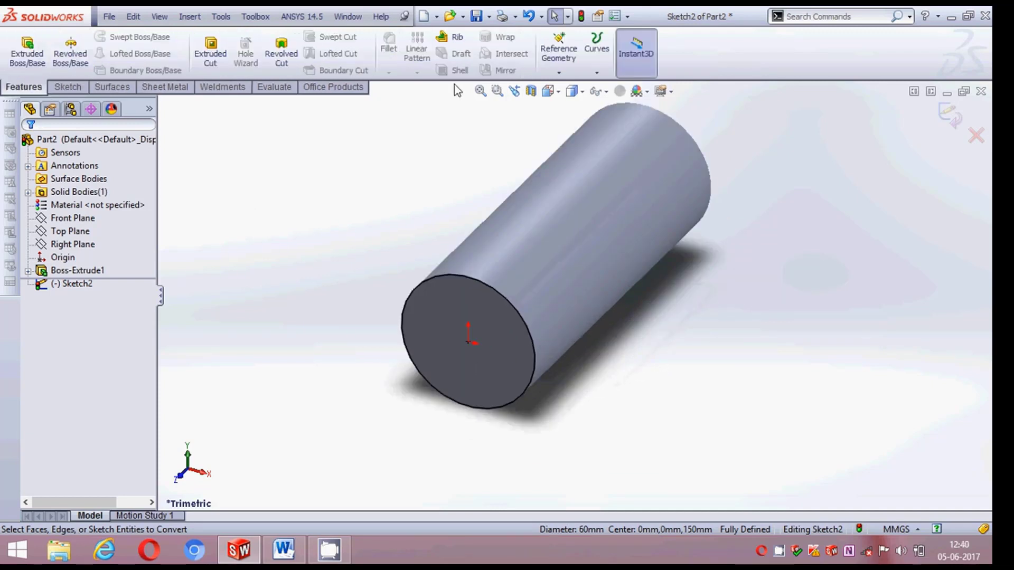
Start a helix on the end circle, defined by height and pitch, with 150 mm height.
{"action": "left_click", "coordinate": [557, 73]}
{"action": "left_click", "coordinate": [596, 73]}
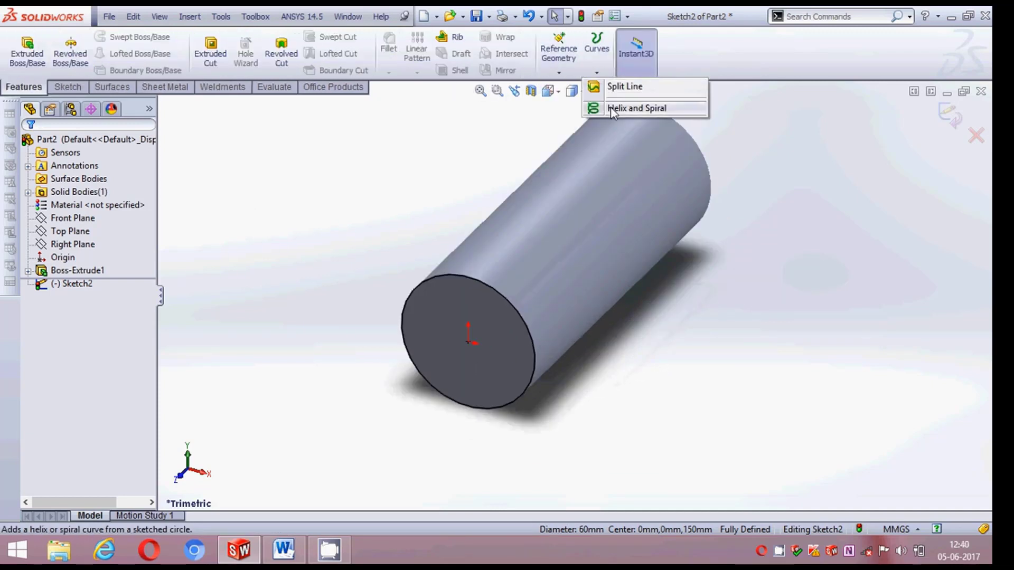
{"action": "left_click", "coordinate": [610, 107]}
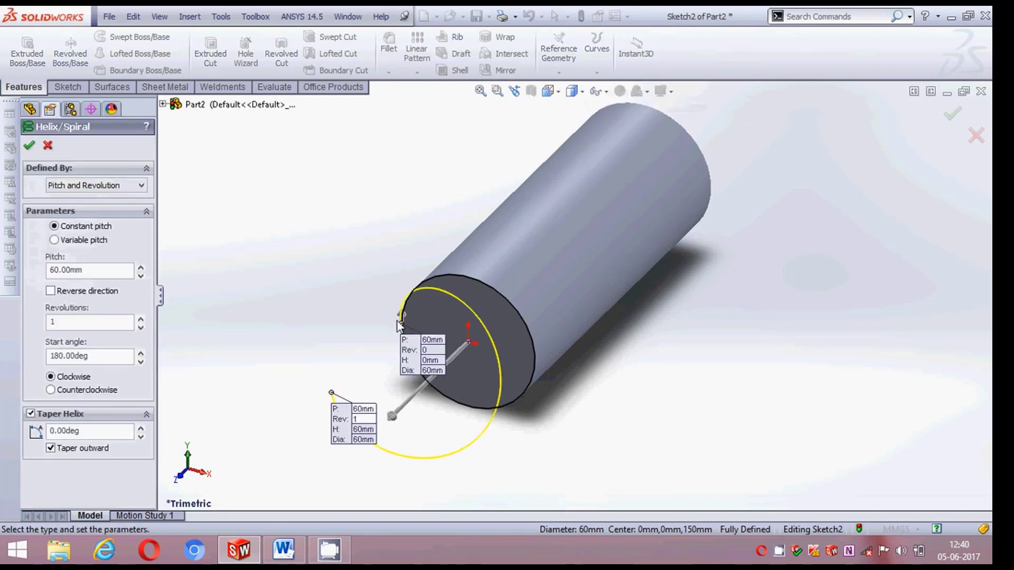
{"action": "left_click", "coordinate": [51, 291]}
{"action": "left_click", "coordinate": [97, 186]}
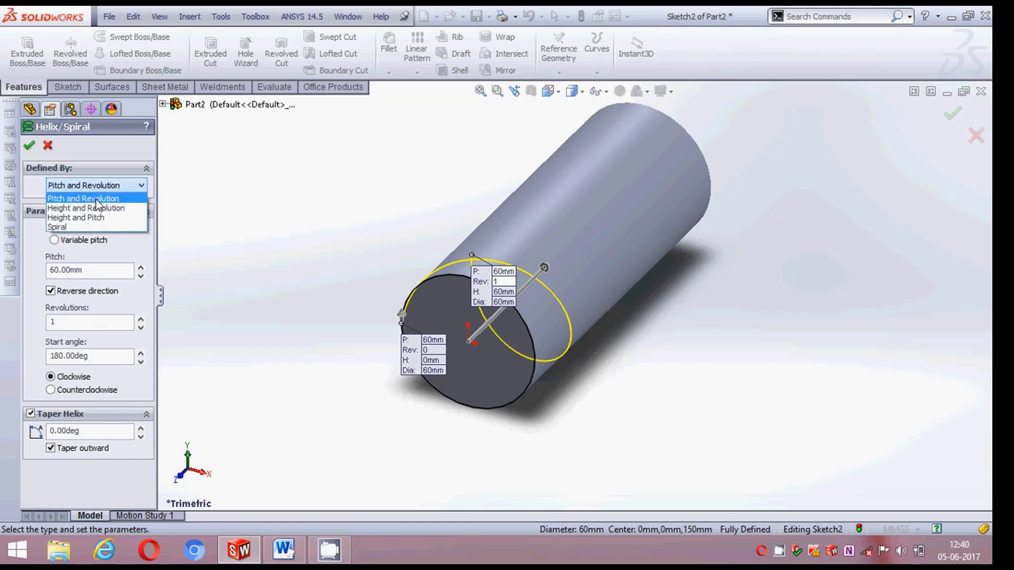
{"action": "left_click", "coordinate": [98, 207]}
{"action": "left_click", "coordinate": [49, 272]}
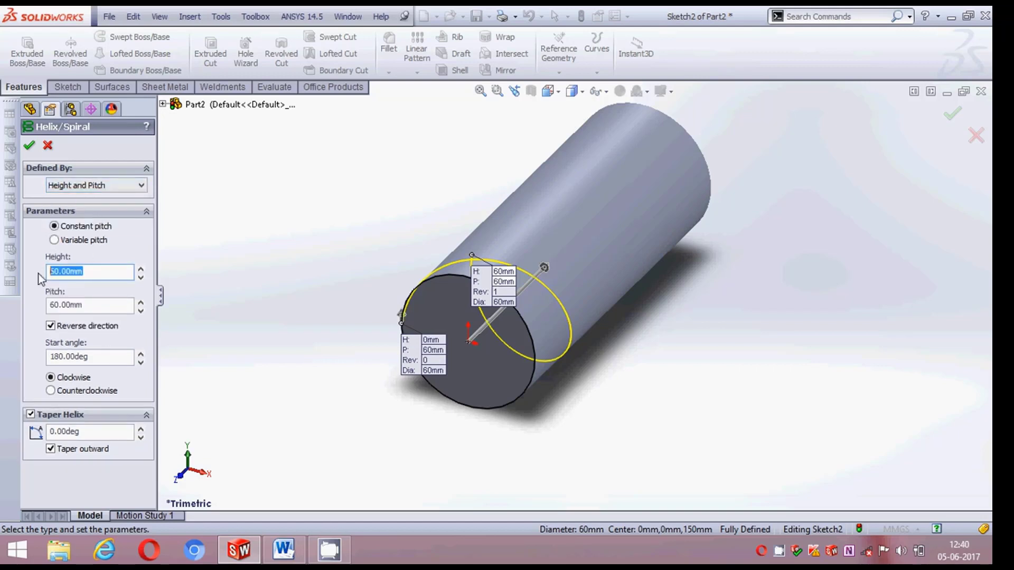
{"action": "key", "text": "BackSpace"}
{"action": "type", "text": "0"}
{"action": "key", "text": "Tab"}
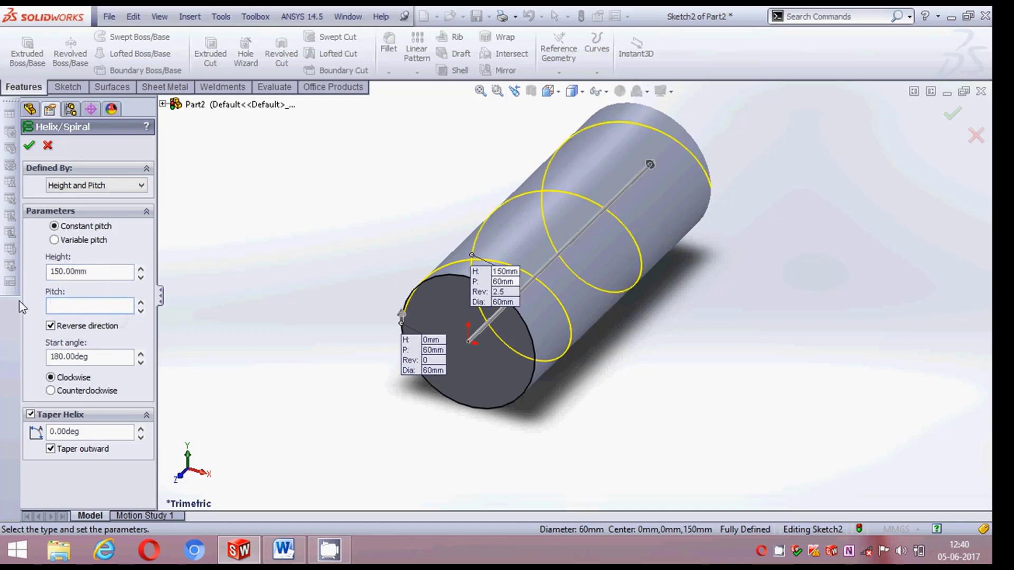
Give the helix 350 mm pitch, 0° start angle and no taper, and create it.
{"action": "type", "text": "350"}
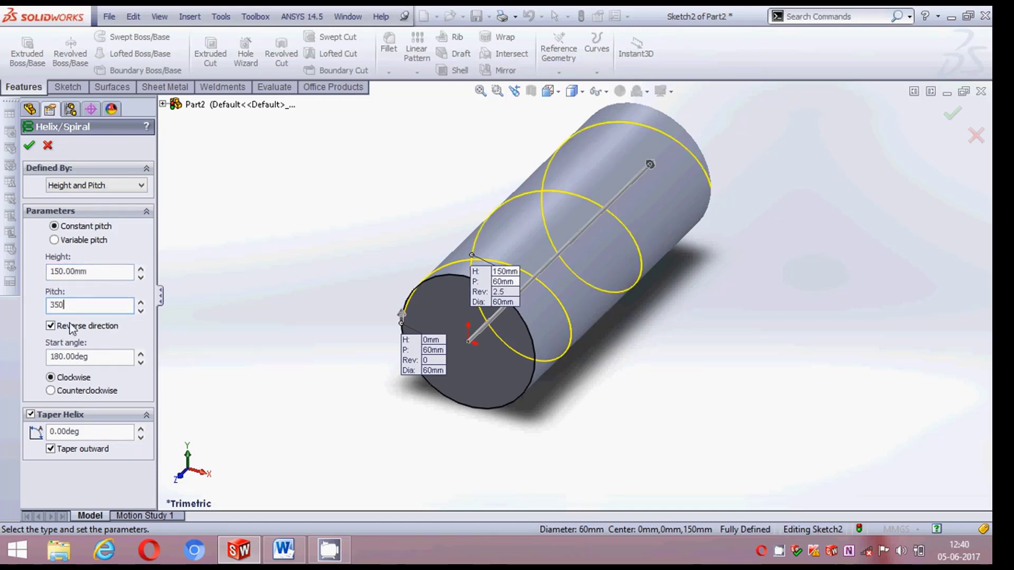
{"action": "key", "text": "Tab"}
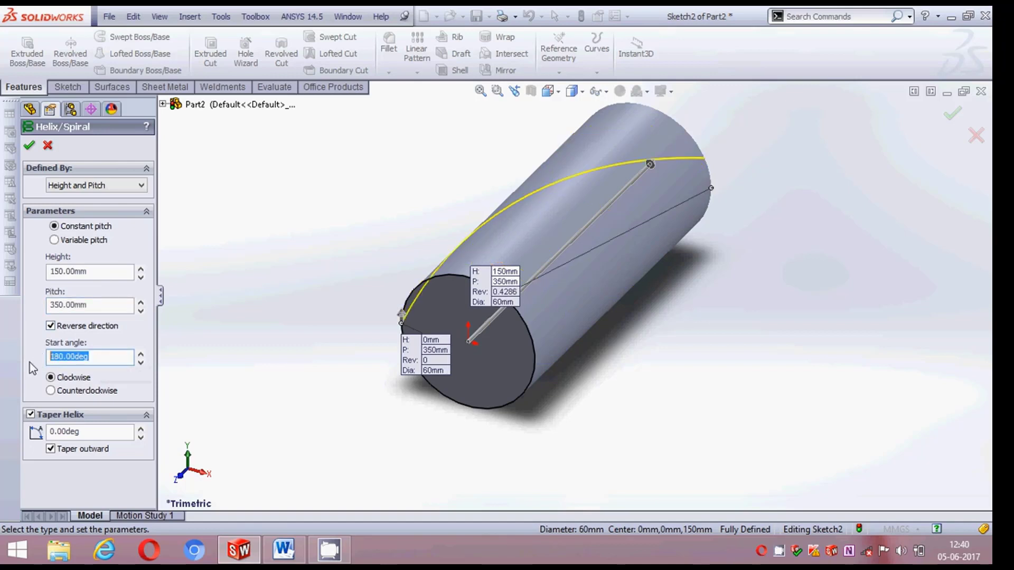
{"action": "type", "text": "0"}
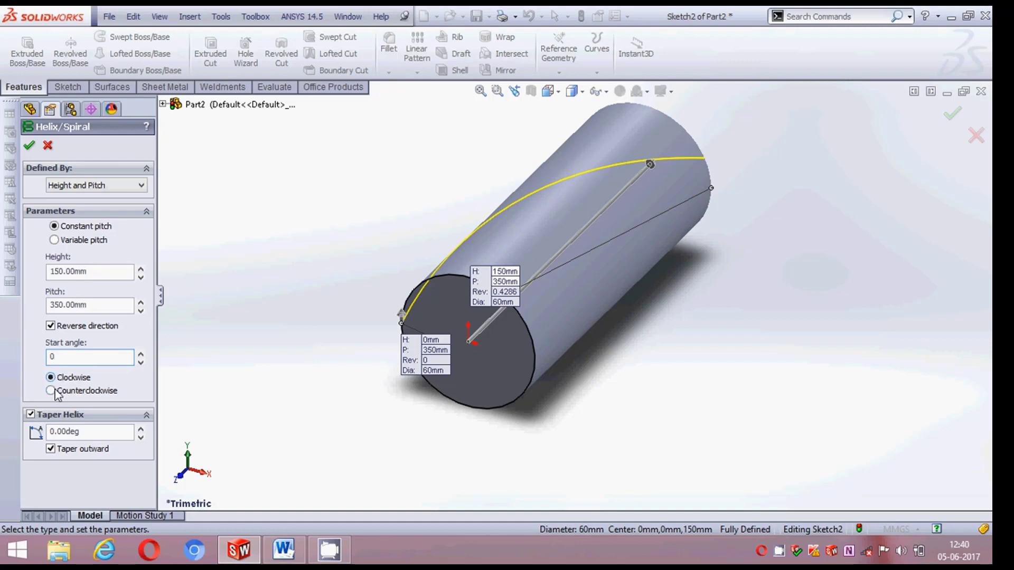
{"action": "left_click", "coordinate": [53, 450]}
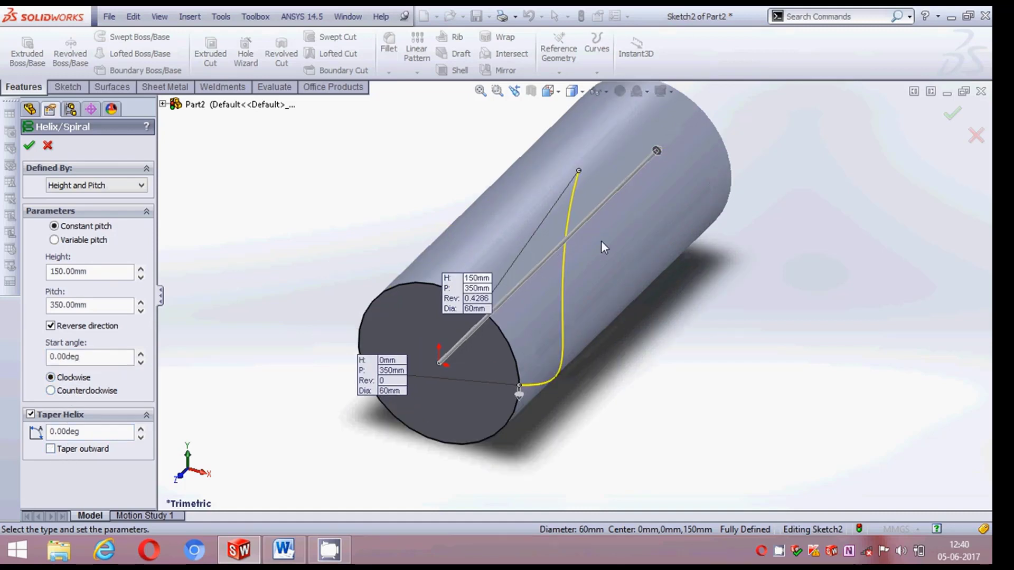
{"action": "mouse_move", "coordinate": [594, 201]}
{"action": "middle_mouse_down"}
{"action": "mouse_move", "coordinate": [526, 148]}
{"action": "mouse_move", "coordinate": [553, 183]}
{"action": "middle_mouse_up"}
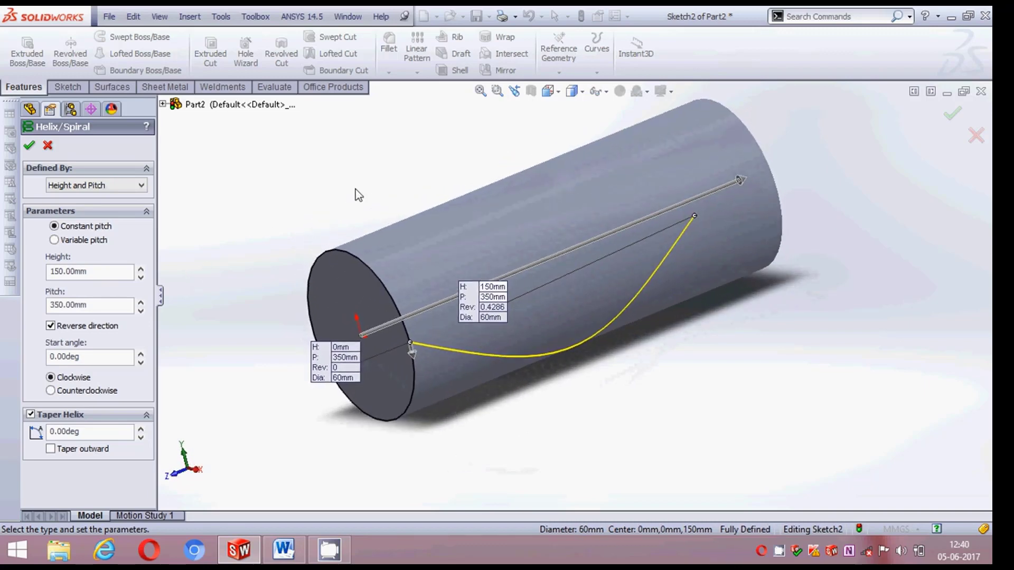
{"action": "middle_click_drag", "start_coordinate": [398, 190], "coordinate": [385, 184]}
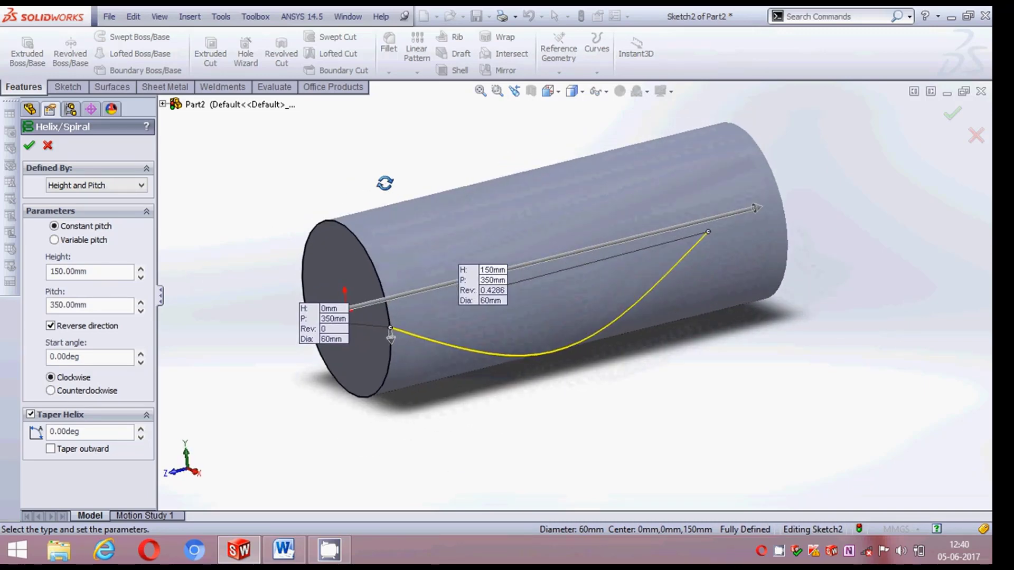
{"action": "left_click", "coordinate": [29, 145]}
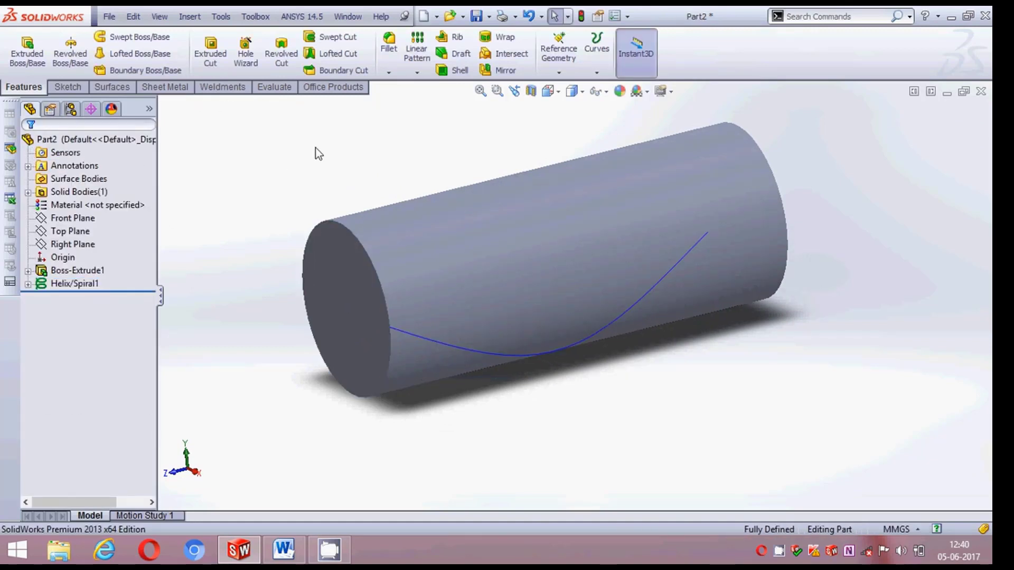
Sketch a small circle on the end face at the helix start point.
{"action": "mouse_move", "coordinate": [292, 162]}
{"action": "middle_mouse_down"}
{"action": "mouse_move", "coordinate": [300, 172]}
{"action": "mouse_move", "coordinate": [232, 302]}
{"action": "middle_mouse_up"}
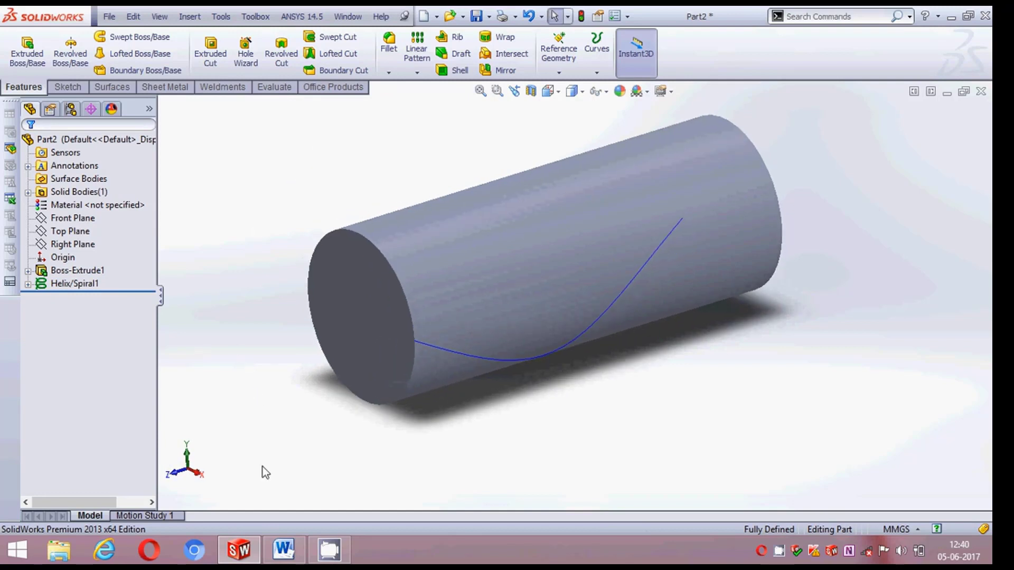
{"action": "right_click", "coordinate": [337, 339]}
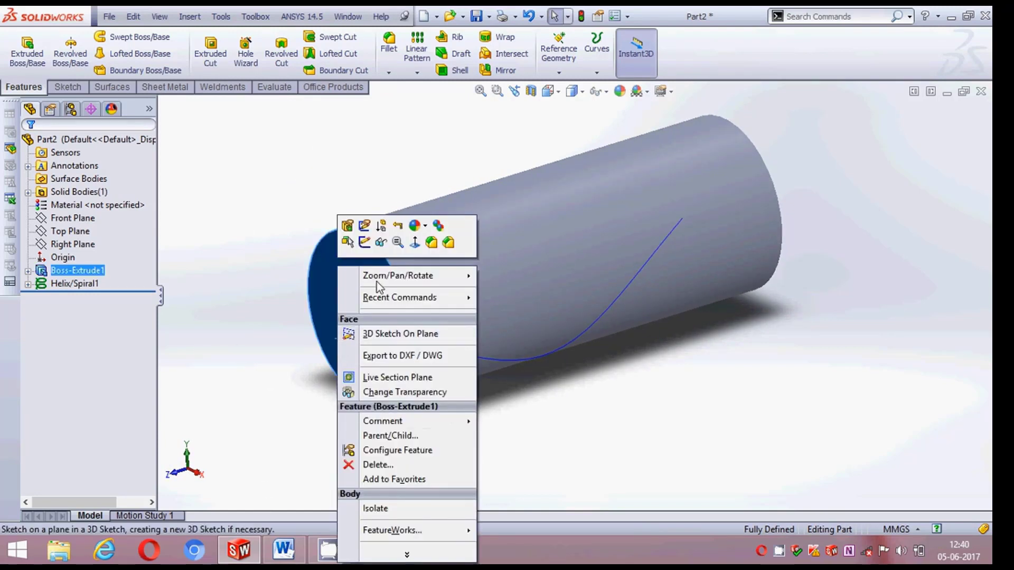
{"action": "left_click", "coordinate": [364, 242]}
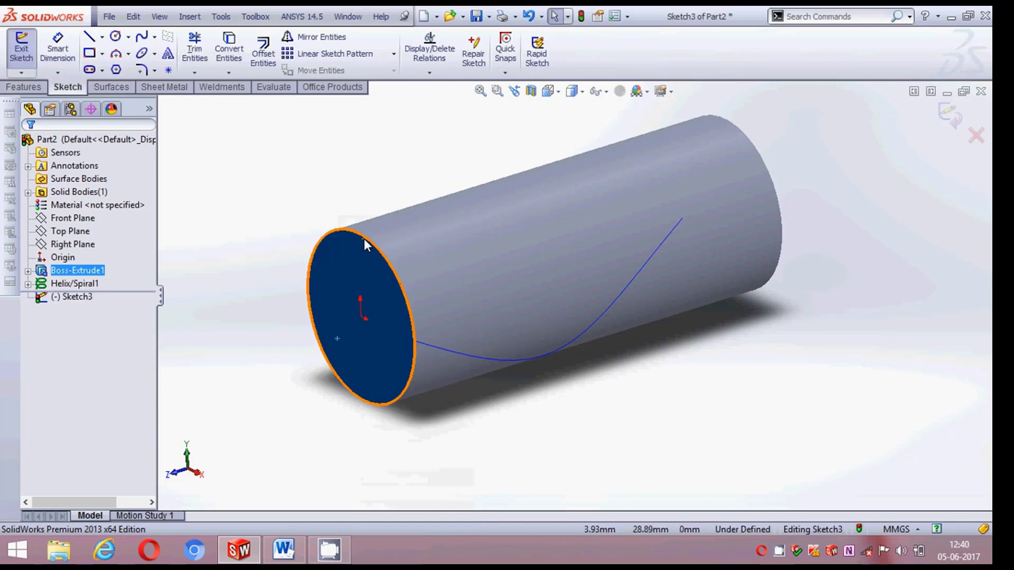
{"action": "left_click", "coordinate": [118, 37]}
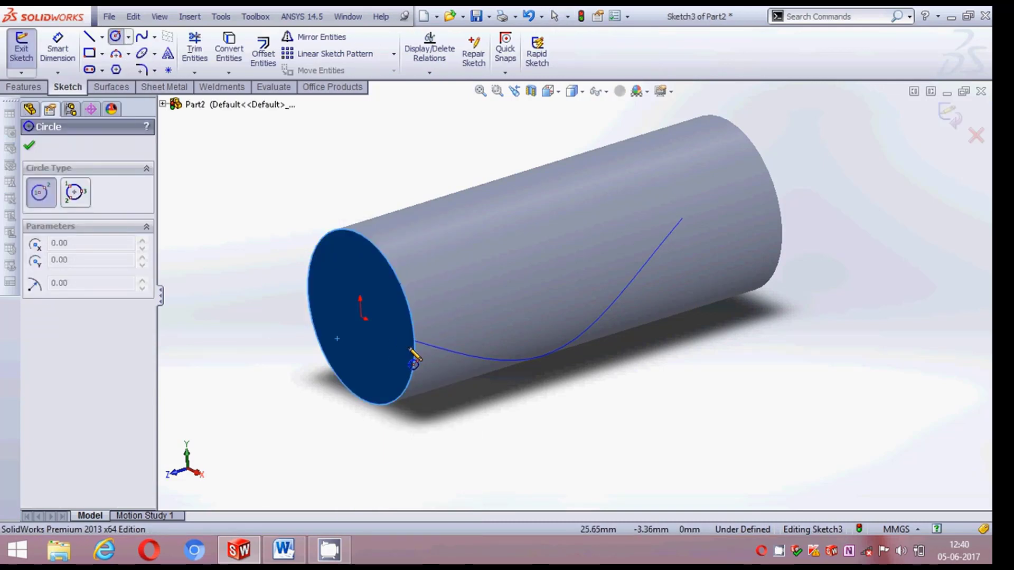
{"action": "left_click", "coordinate": [415, 341]}
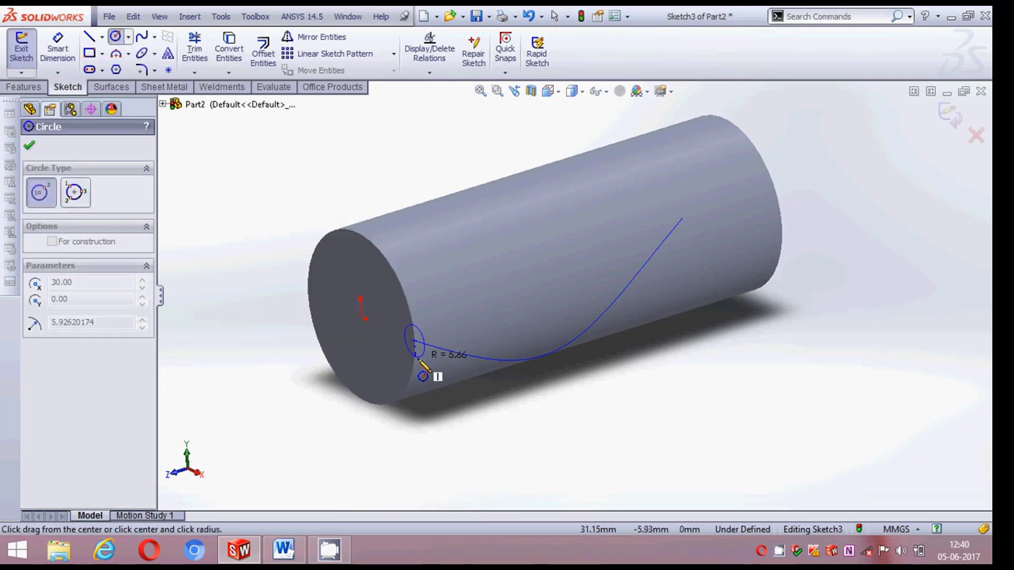
{"action": "left_click", "coordinate": [426, 372]}
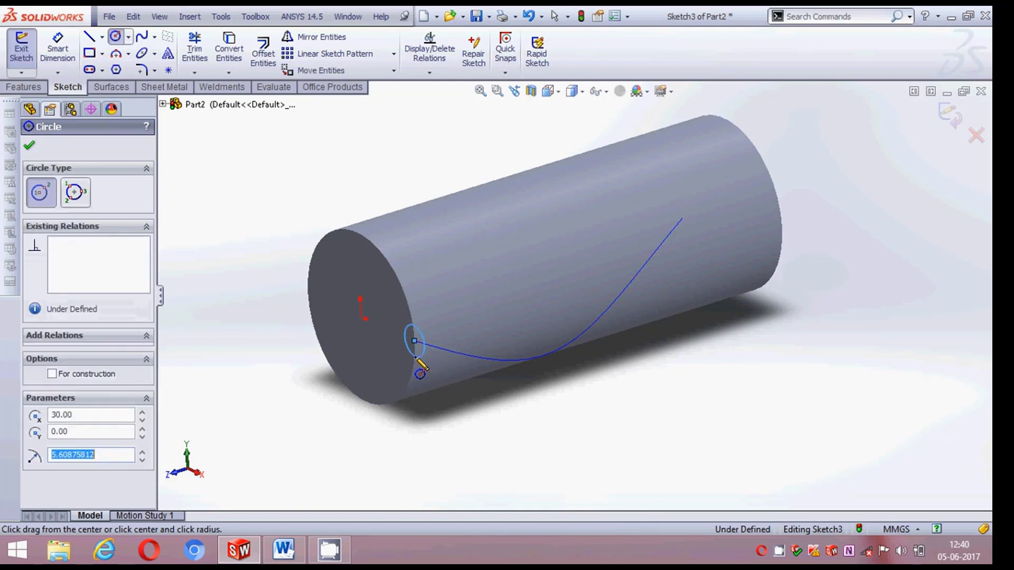
Dimension the groove circle's diameter to 3.50 mm.
{"action": "left_click", "coordinate": [67, 67]}
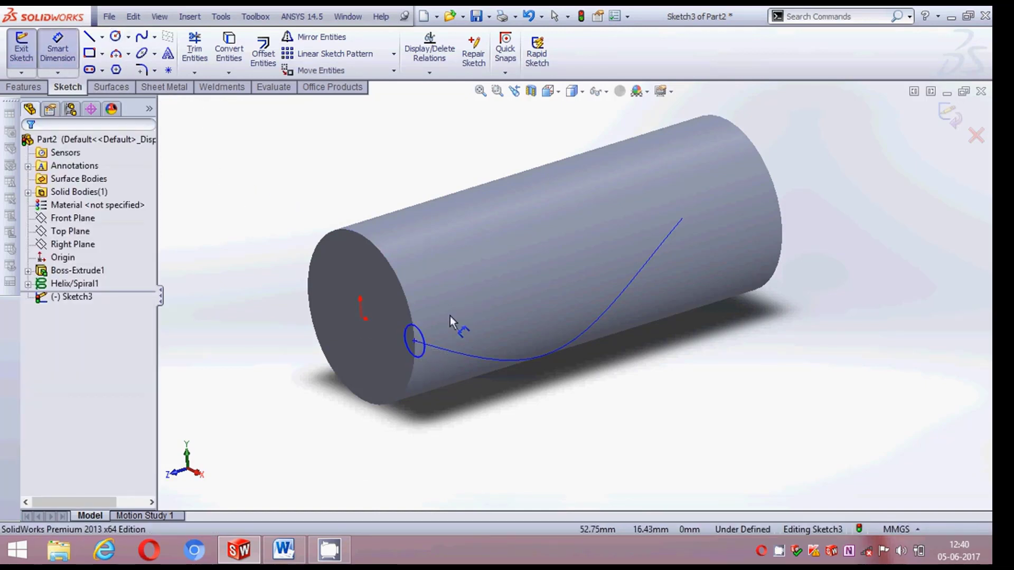
{"action": "left_click", "coordinate": [423, 334]}
{"action": "left_click", "coordinate": [505, 325]}
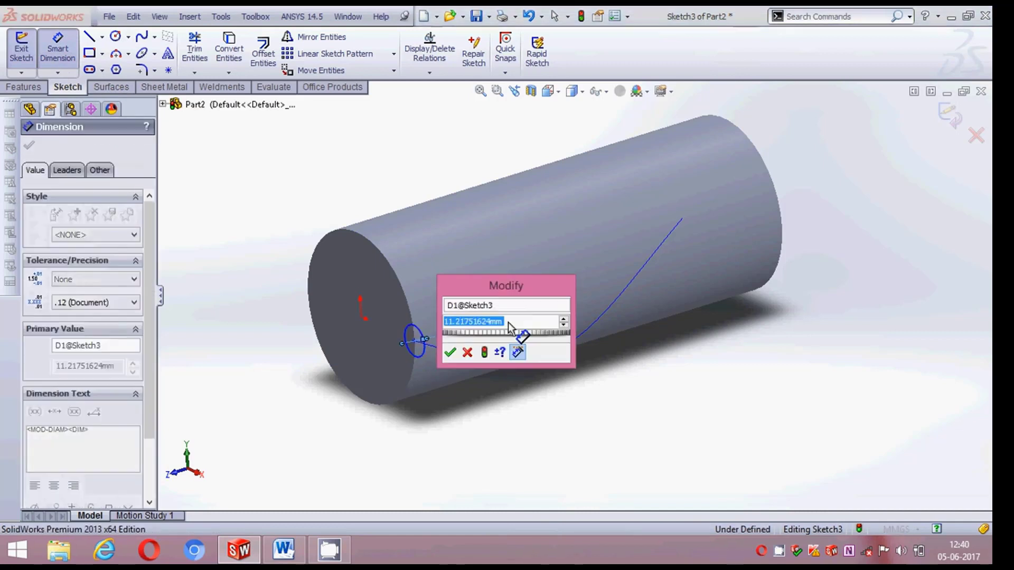
{"action": "key", "text": "BackSpace"}
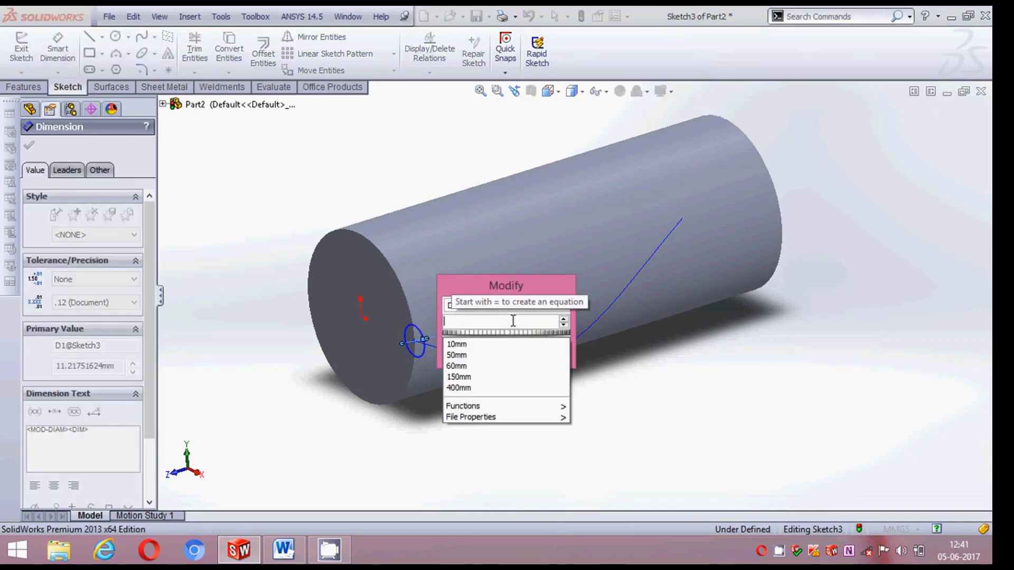
{"action": "type", "text": "3"}
{"action": "key", "text": "Return"}
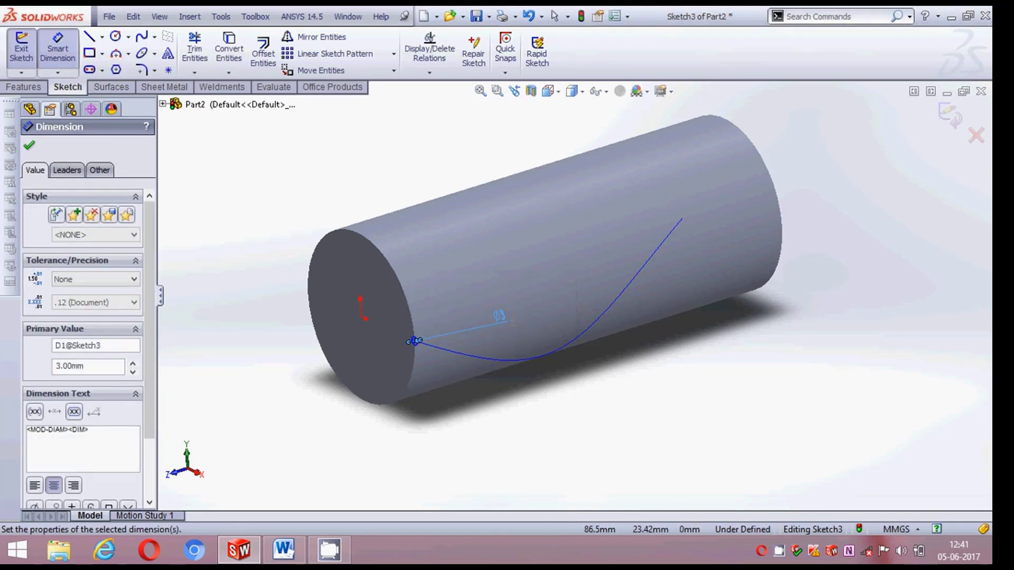
{"action": "double_click", "coordinate": [498, 321]}
{"action": "key", "text": "BackSpace"}
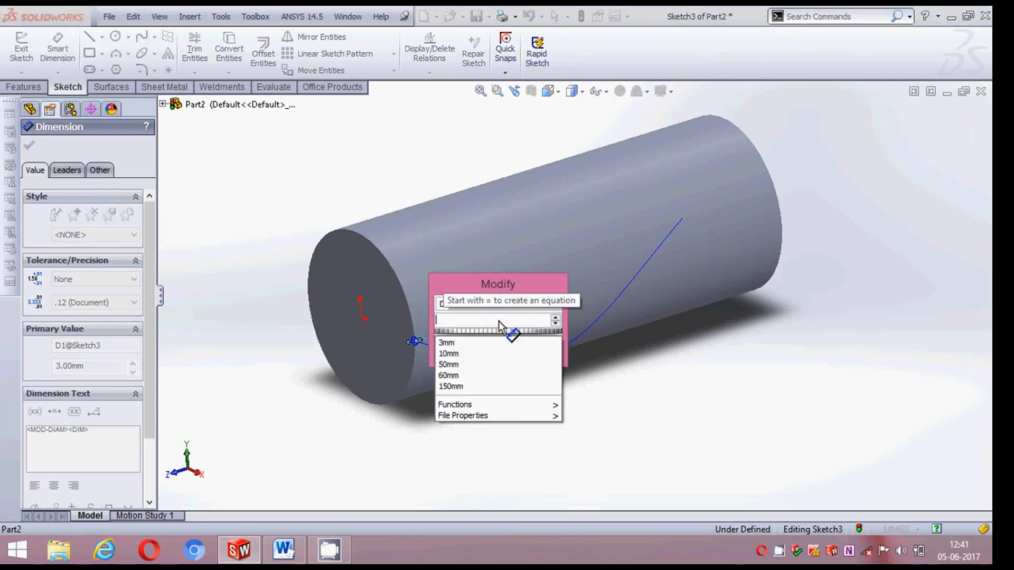
{"action": "type", "text": "3"}
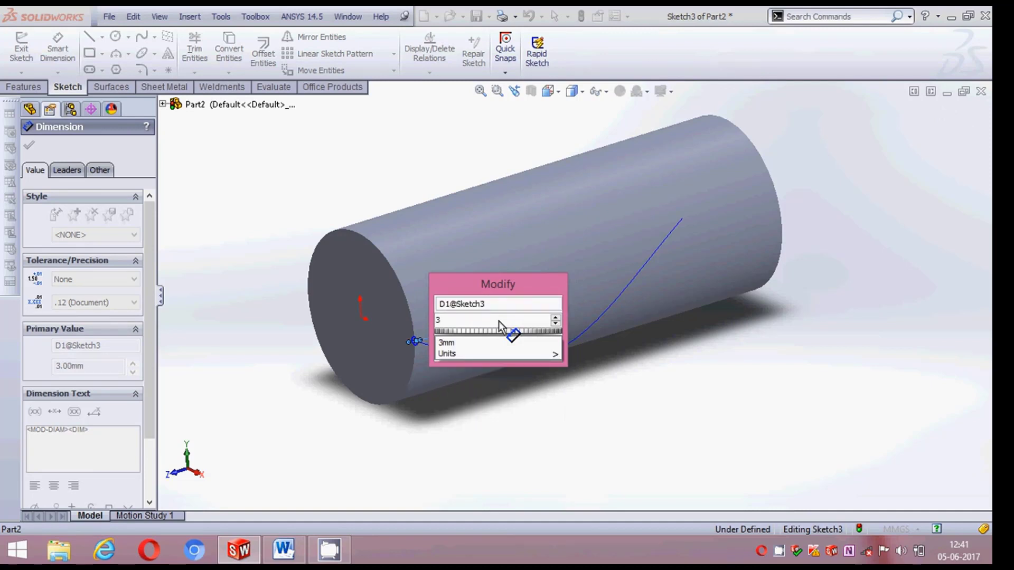
{"action": "type", "text": ".5"}
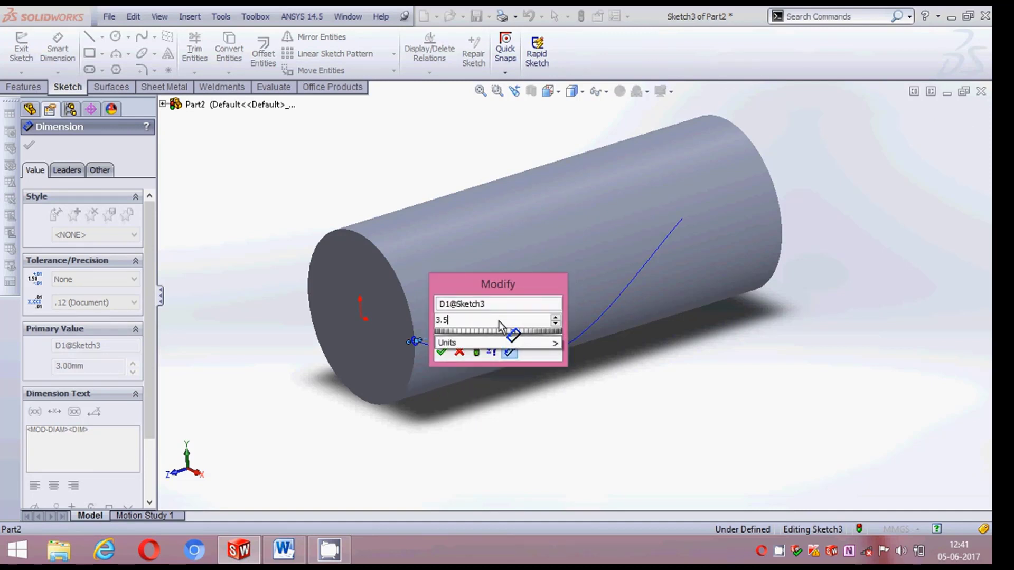
{"action": "key", "text": "Return"}
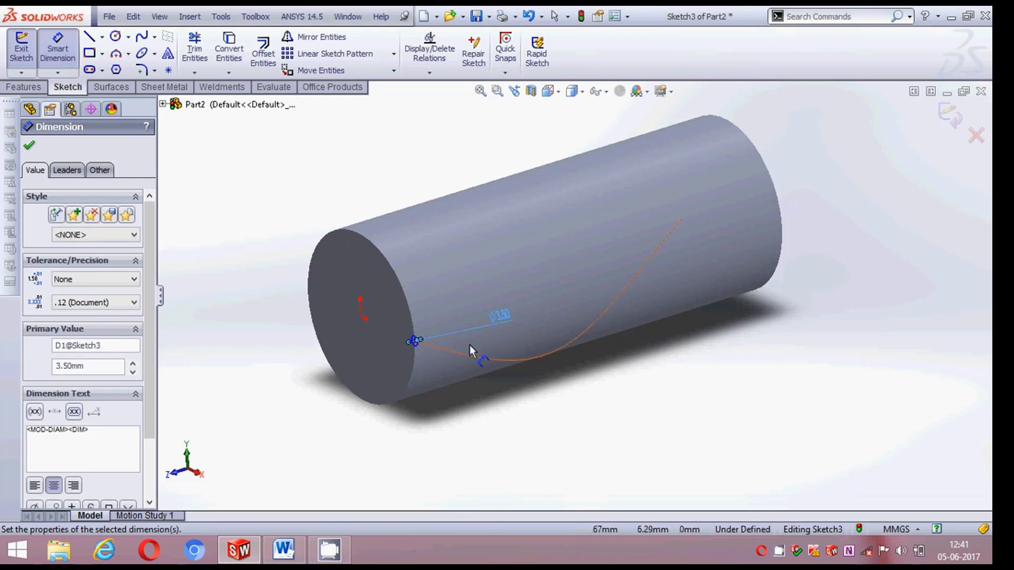
{"action": "scroll", "coordinate": [454, 339], "scroll_direction": "down", "scroll_amount": 2}
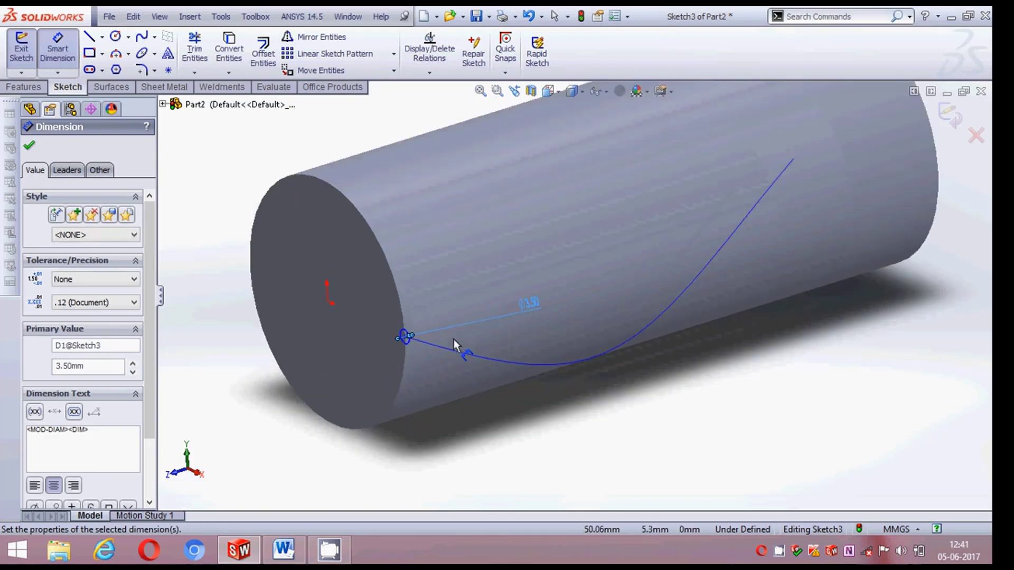
{"action": "left_click", "coordinate": [31, 148]}
{"action": "scroll", "coordinate": [267, 193], "scroll_direction": "up", "scroll_amount": 2}
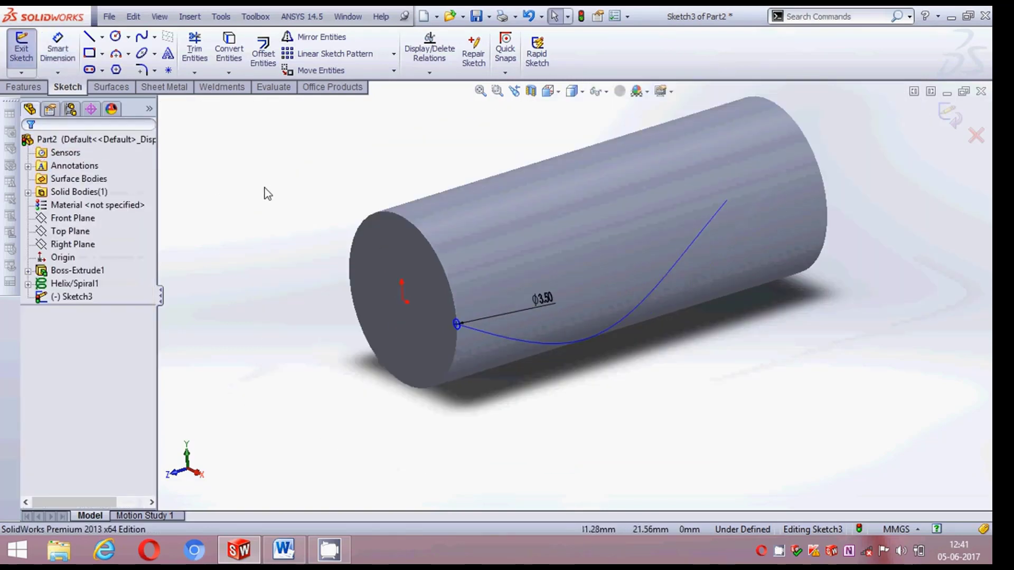
Swept-cut Sketch3 along Helix/Spiral1 to cut one spiral groove, Cut-Sweep1.
{"action": "left_click", "coordinate": [23, 87]}
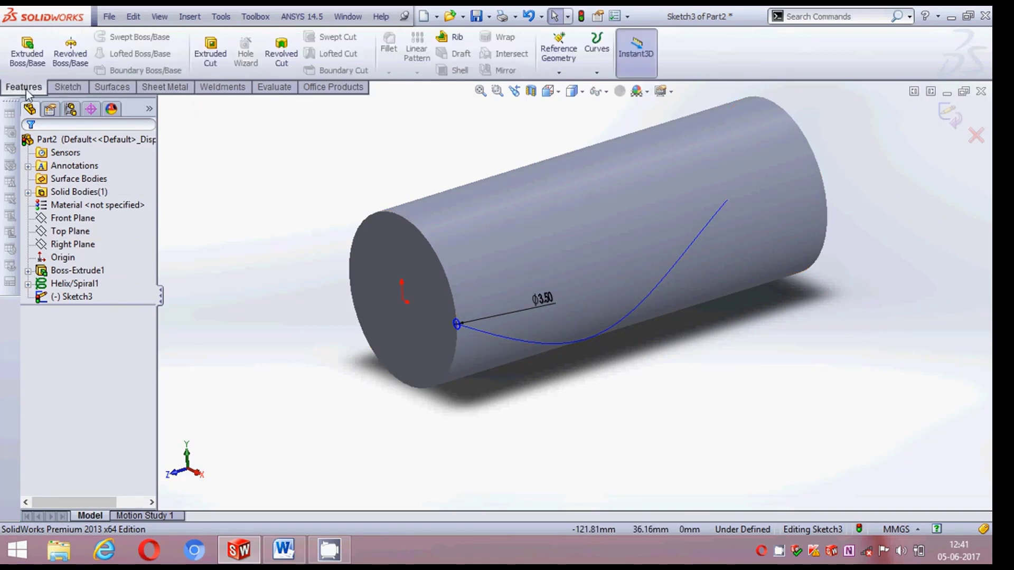
{"action": "left_click", "coordinate": [953, 113]}
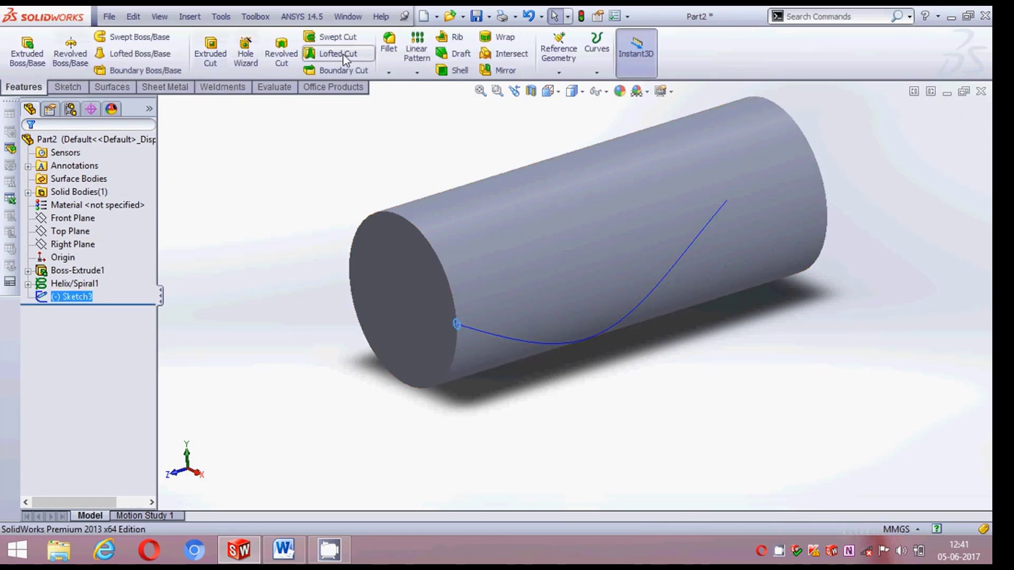
{"action": "left_click", "coordinate": [344, 38]}
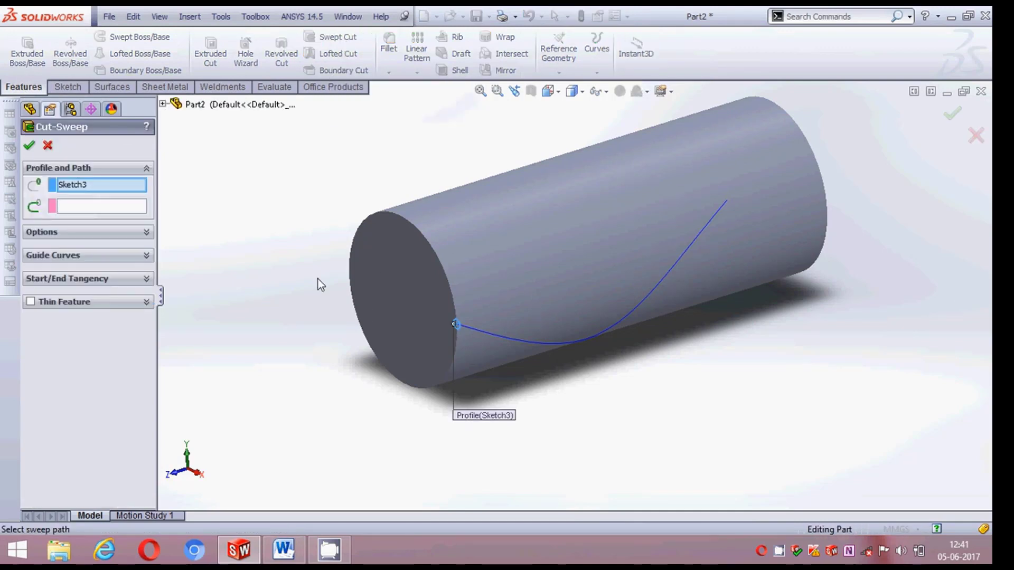
{"action": "left_click", "coordinate": [119, 207]}
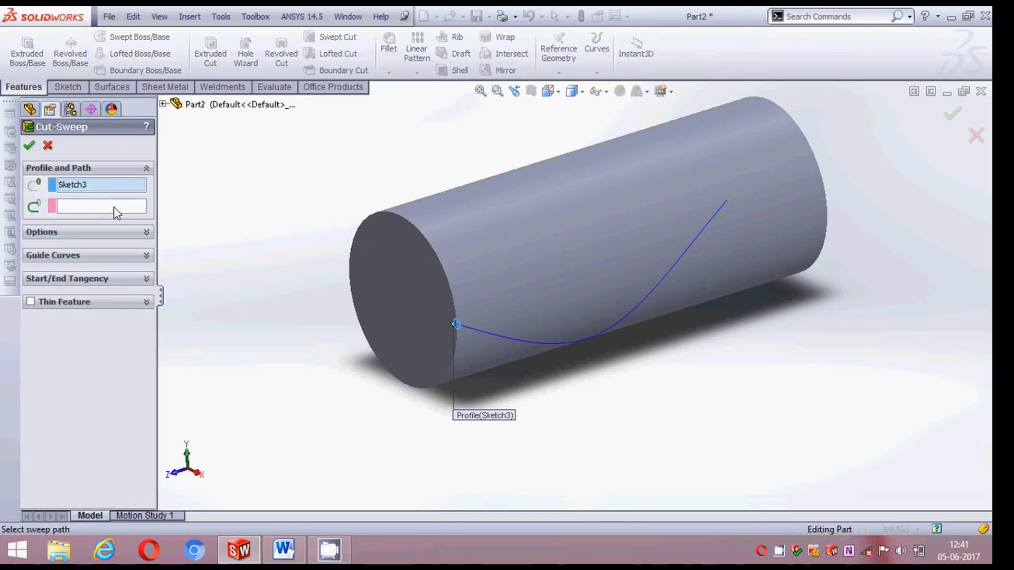
{"action": "left_click", "coordinate": [483, 334]}
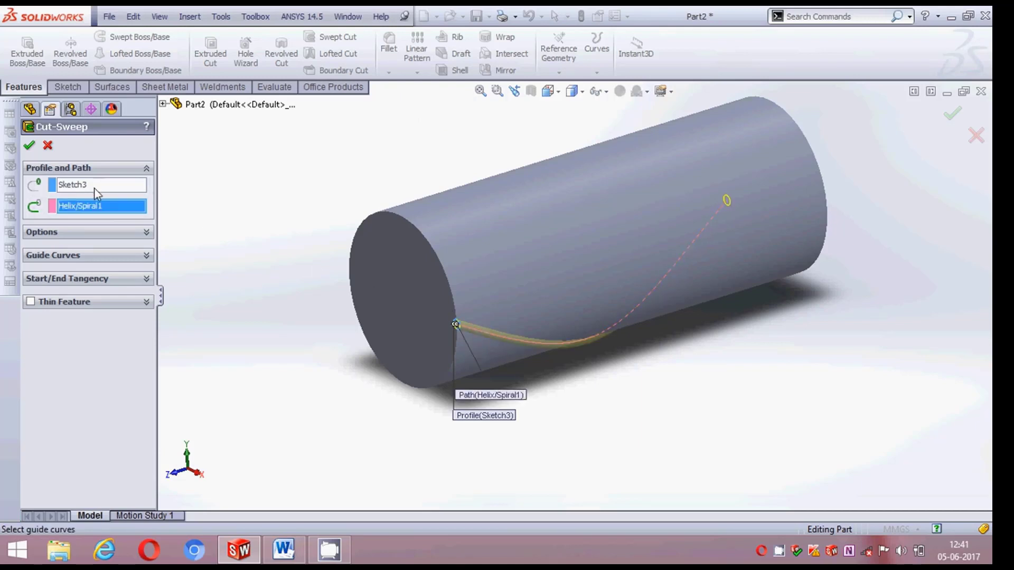
{"action": "left_click", "coordinate": [31, 148]}
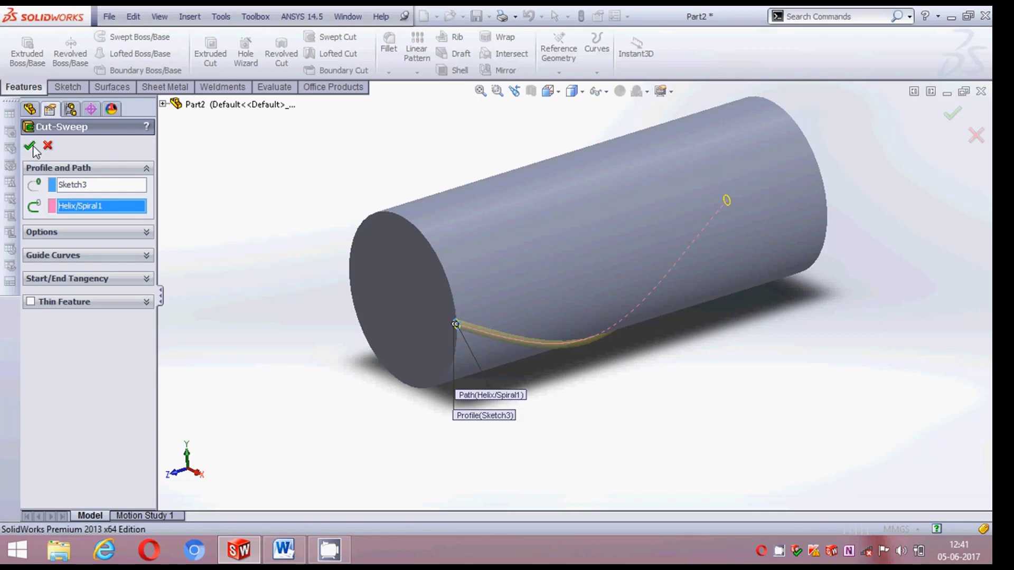
{"action": "middle_click_drag", "start_coordinate": [246, 185], "coordinate": [209, 118]}
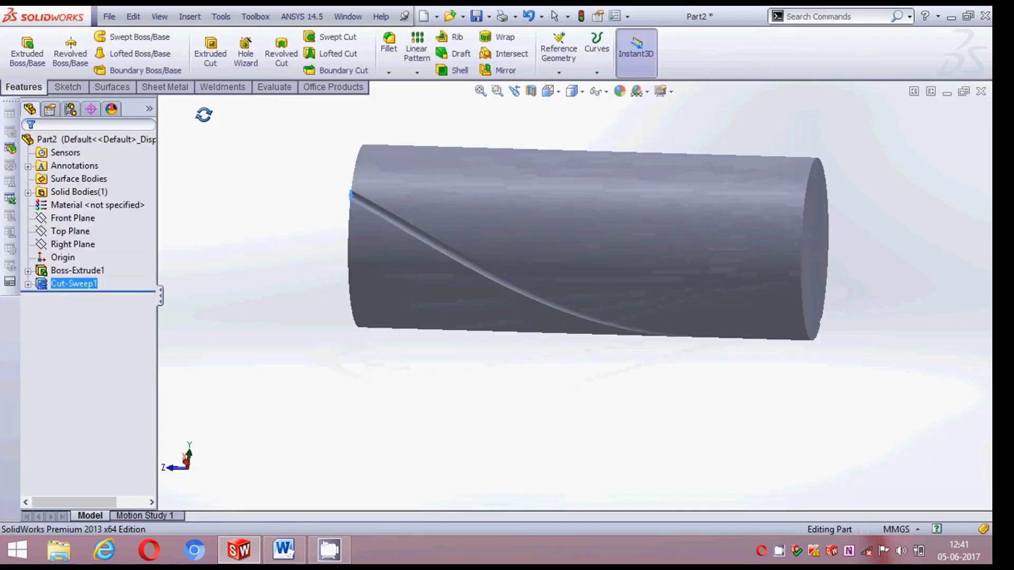
{"action": "mouse_move", "coordinate": [386, 404]}
{"action": "middle_mouse_down"}
{"action": "mouse_move", "coordinate": [406, 400]}
{"action": "mouse_move", "coordinate": [375, 462]}
{"action": "mouse_move", "coordinate": [310, 235]}
{"action": "mouse_move", "coordinate": [392, 328]}
{"action": "mouse_move", "coordinate": [328, 329]}
{"action": "mouse_move", "coordinate": [321, 221]}
{"action": "mouse_move", "coordinate": [399, 404]}
{"action": "mouse_move", "coordinate": [430, 340]}
{"action": "mouse_move", "coordinate": [432, 396]}
{"action": "mouse_move", "coordinate": [423, 343]}
{"action": "middle_mouse_up"}
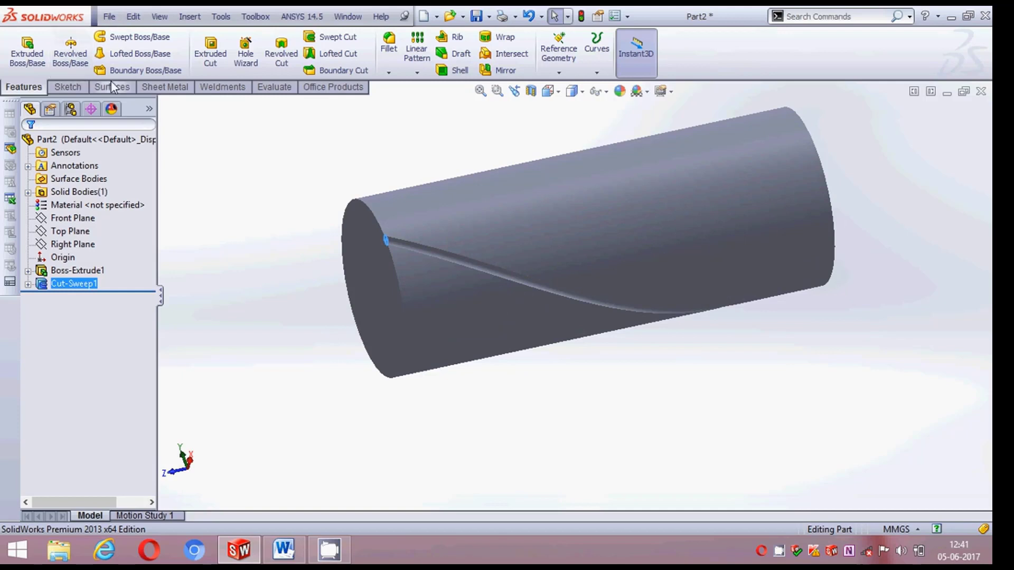
Circular-pattern the groove 20 times around the cylinder's temporary axis, Axis<1>.
{"action": "left_click", "coordinate": [417, 73]}
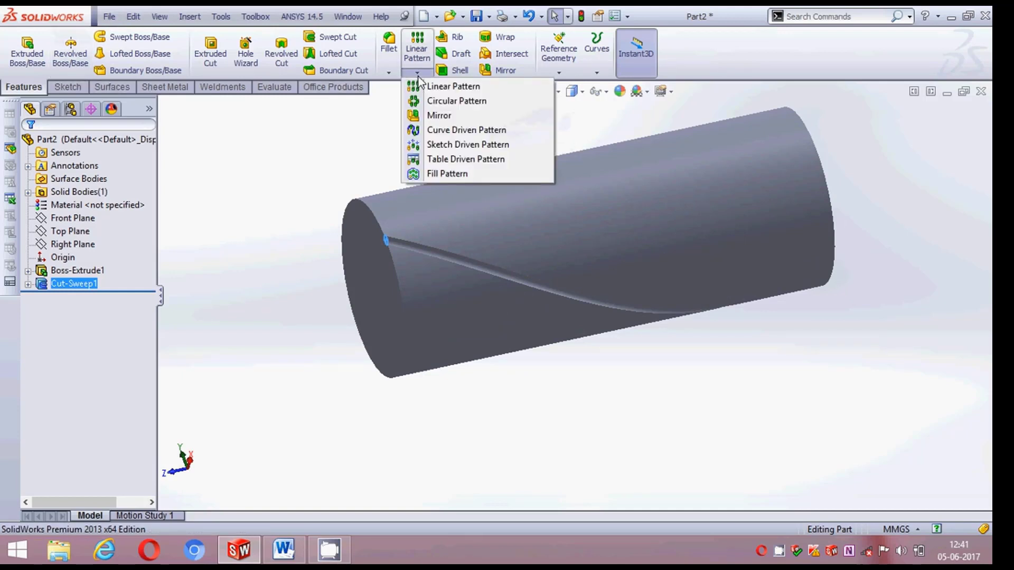
{"action": "left_click", "coordinate": [426, 100]}
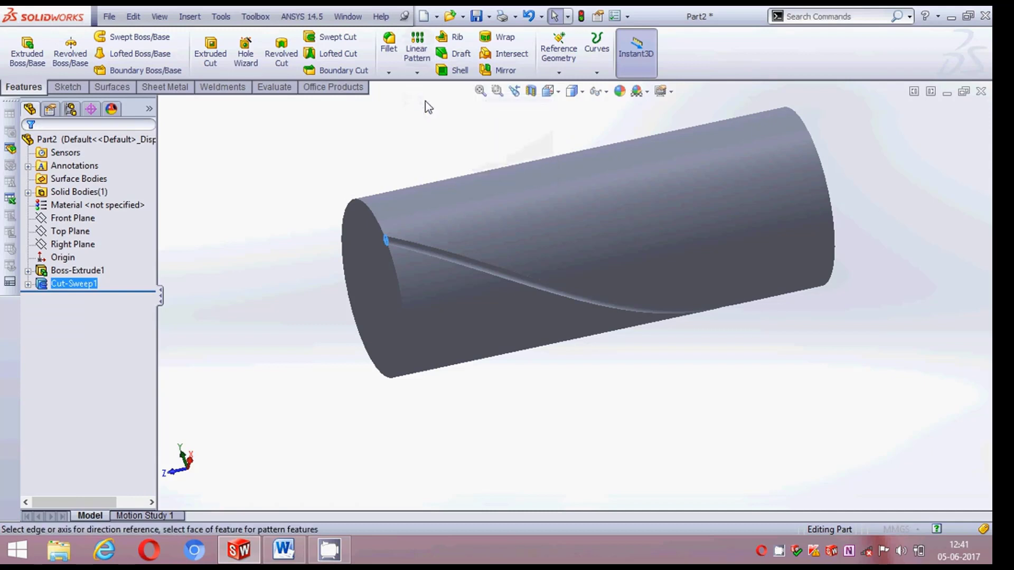
{"action": "left_click", "coordinate": [606, 92]}
{"action": "left_click", "coordinate": [496, 139]}
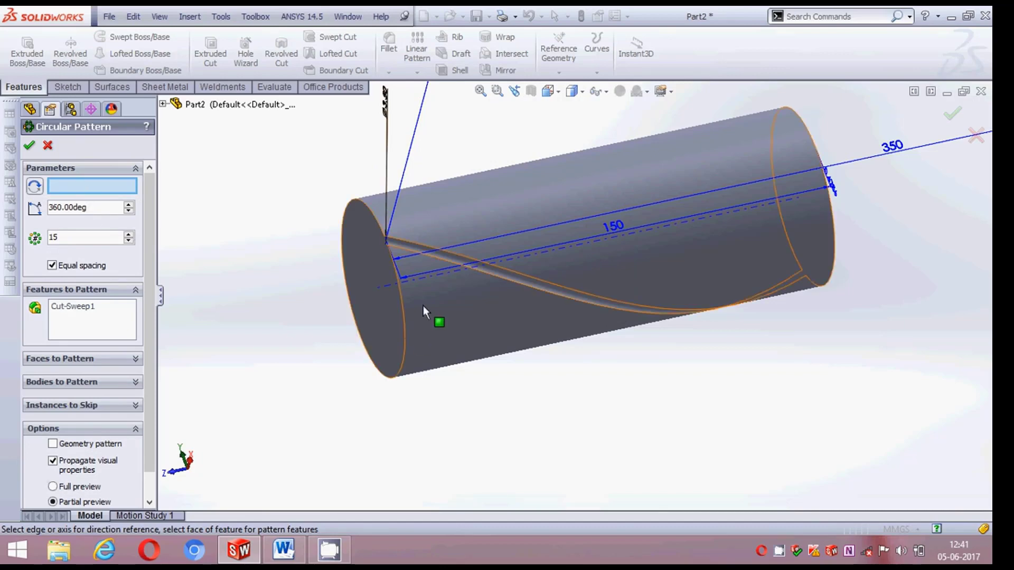
{"action": "left_click", "coordinate": [414, 278]}
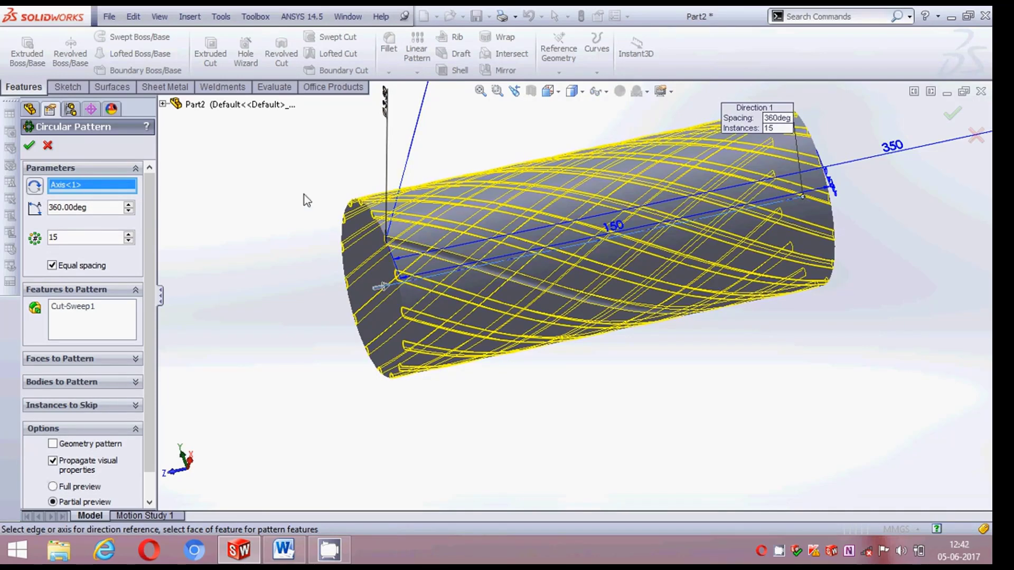
{"action": "mouse_move", "coordinate": [303, 199]}
{"action": "middle_mouse_down"}
{"action": "mouse_move", "coordinate": [290, 208]}
{"action": "mouse_move", "coordinate": [308, 238]}
{"action": "mouse_move", "coordinate": [305, 228]}
{"action": "mouse_move", "coordinate": [317, 235]}
{"action": "middle_mouse_up"}
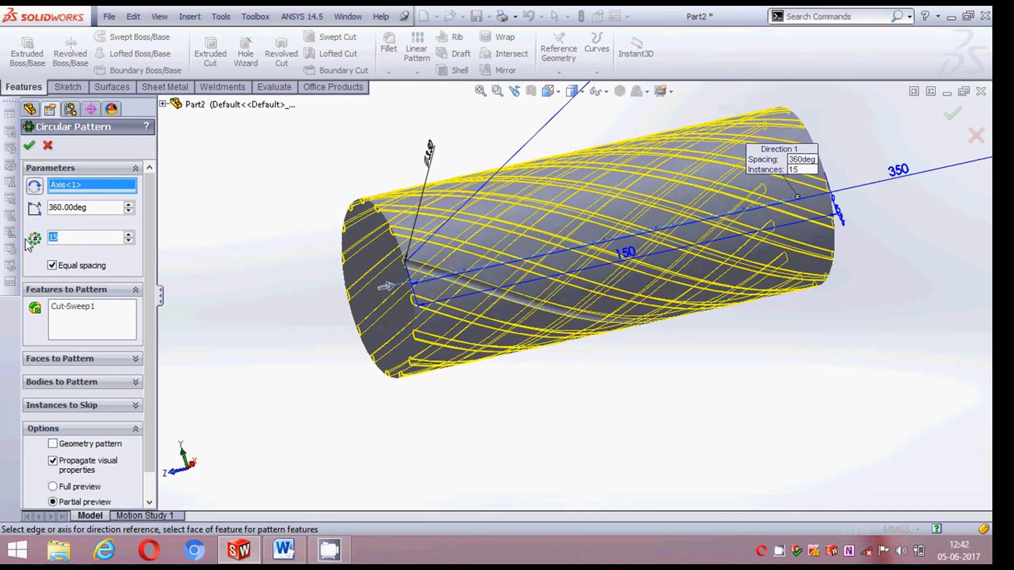
{"action": "type", "text": "20"}
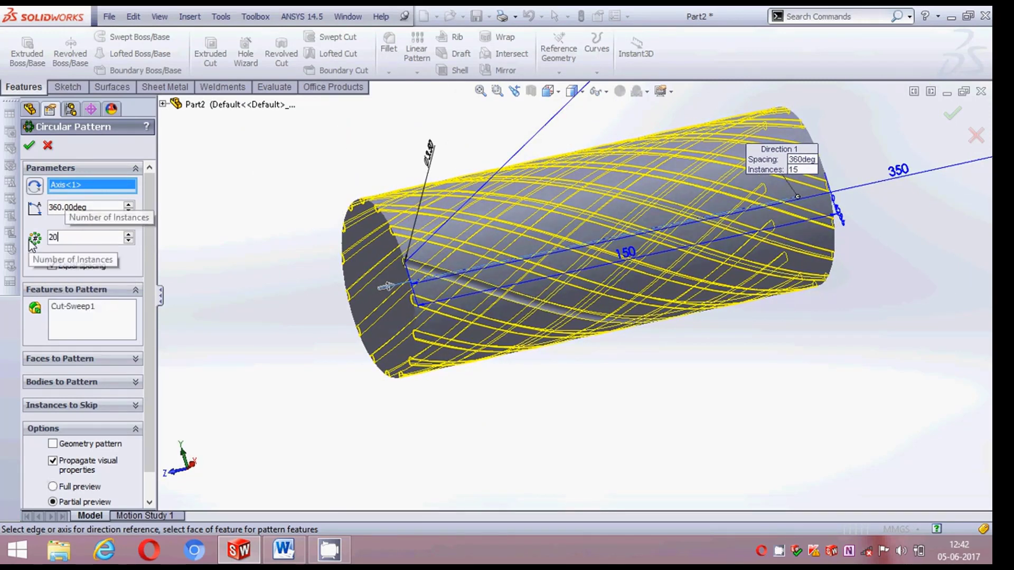
{"action": "key", "text": "Return"}
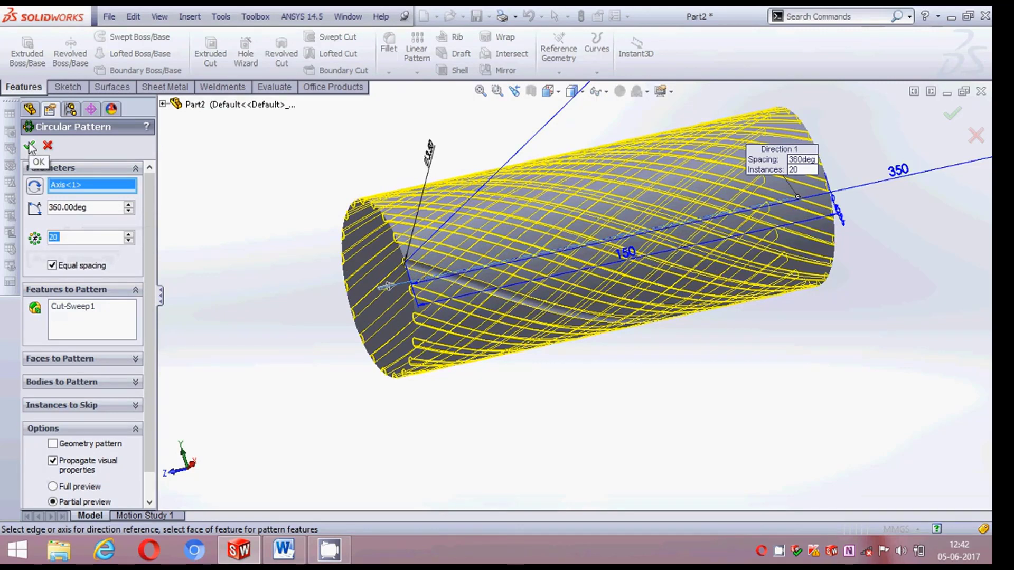
{"action": "left_click", "coordinate": [30, 146]}
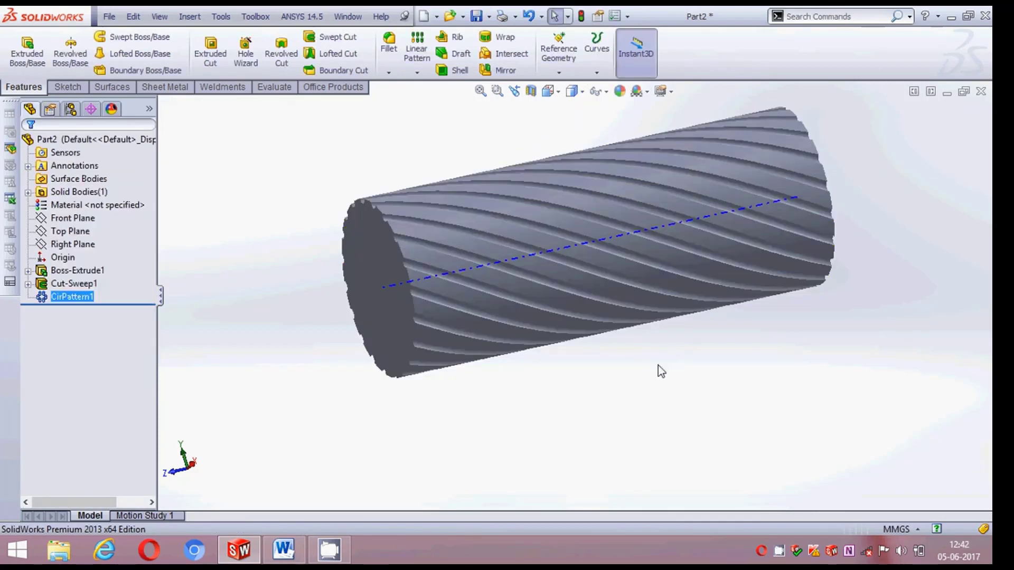
{"action": "middle_click_drag", "start_coordinate": [658, 365], "coordinate": [631, 375]}
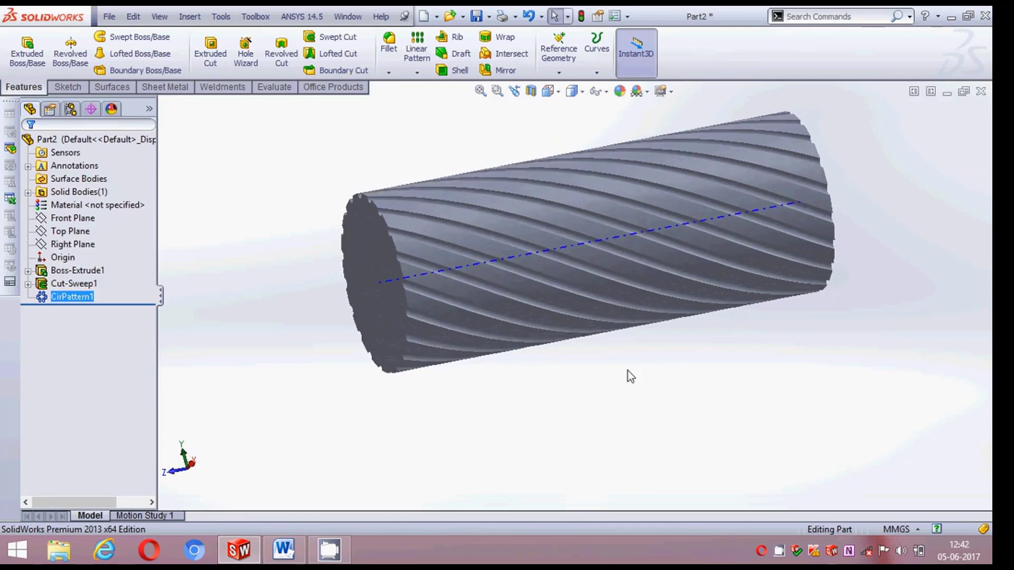
Edit CirPattern1 to change its instance count to 22.
{"action": "right_click", "coordinate": [71, 300]}
{"action": "left_click", "coordinate": [87, 261]}
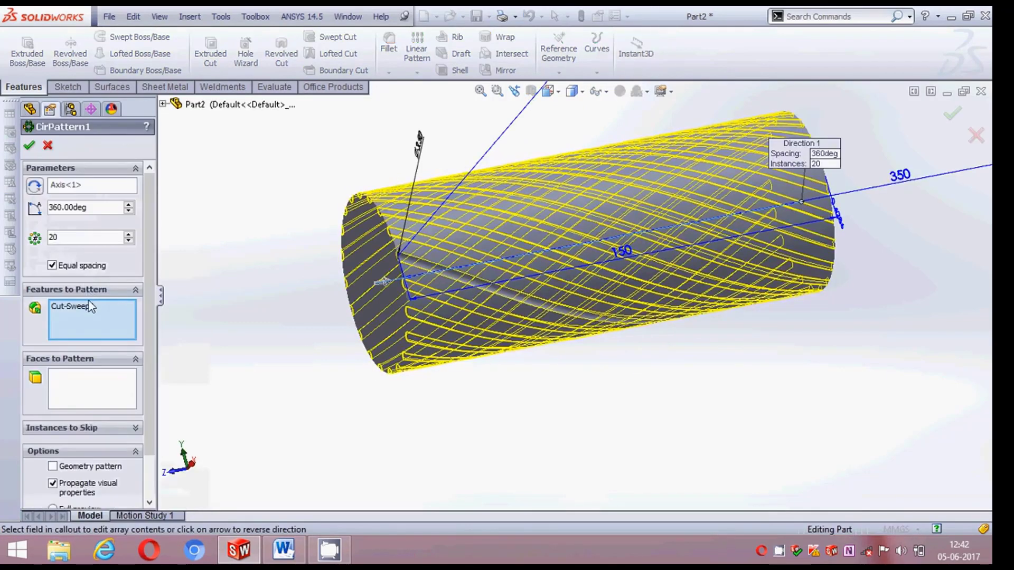
{"action": "double_click", "coordinate": [77, 238]}
{"action": "type", "text": "="}
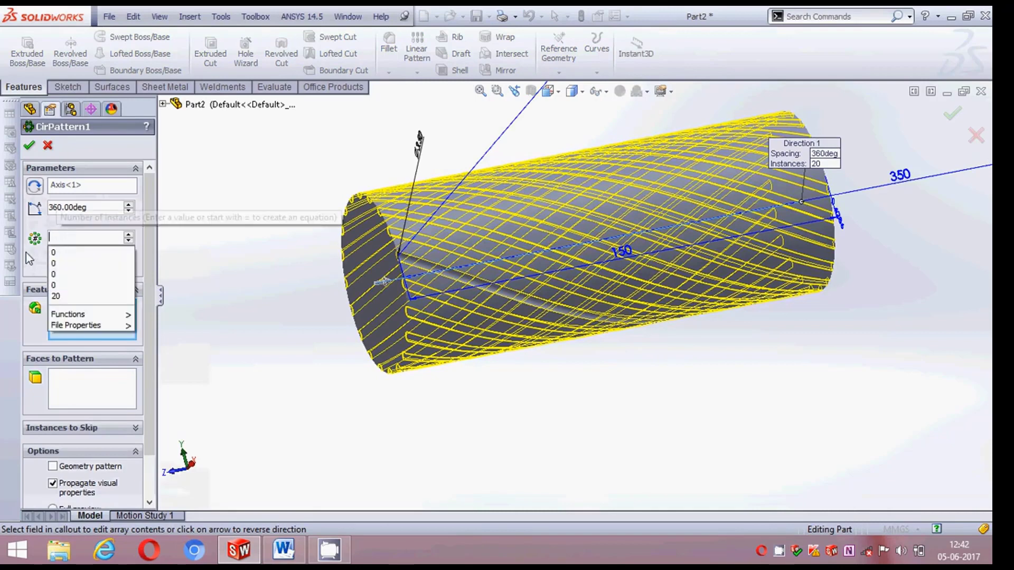
{"action": "key", "text": "BackSpace"}
{"action": "type", "text": "22"}
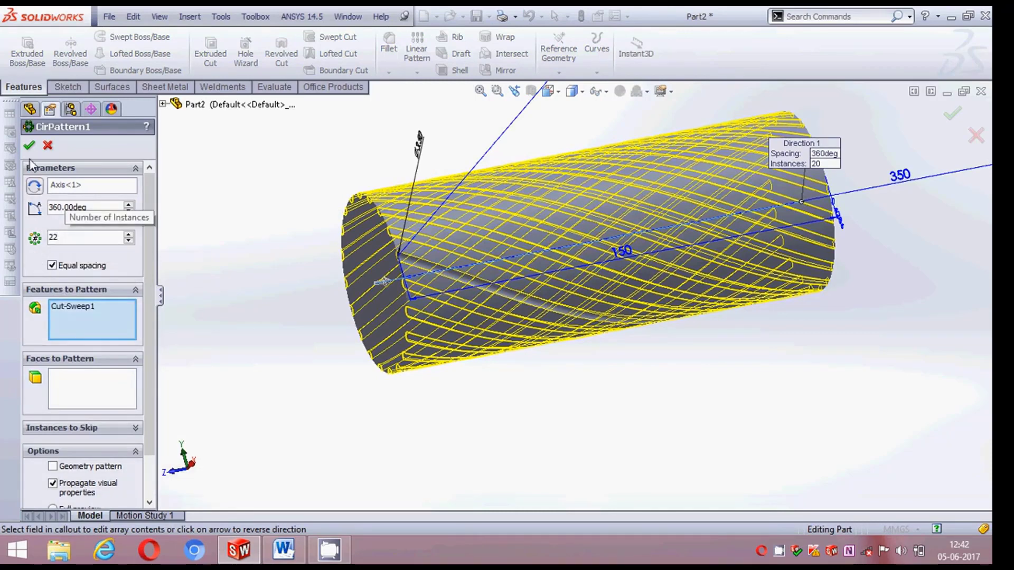
{"action": "left_click", "coordinate": [28, 147]}
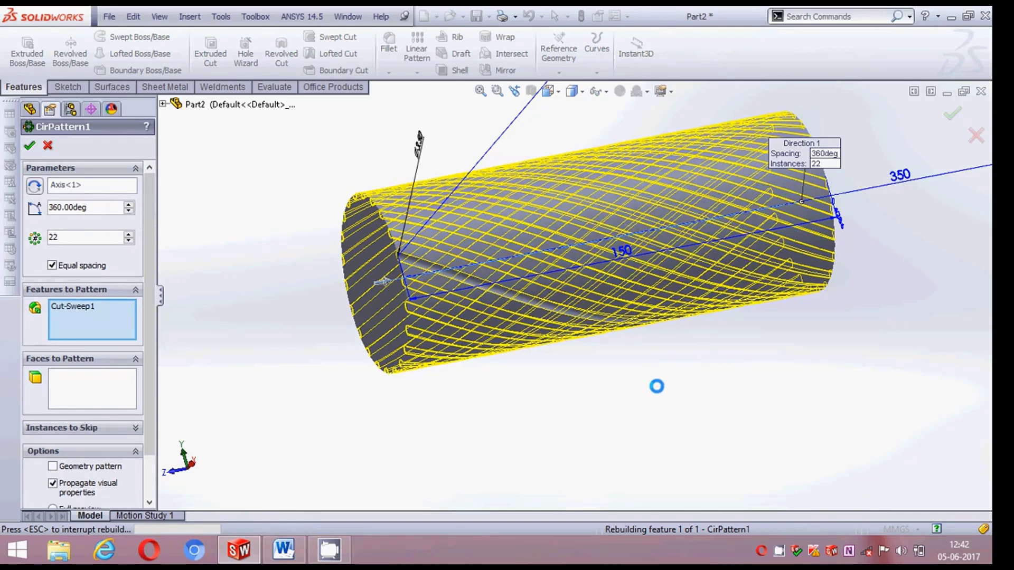
{"action": "scroll", "coordinate": [663, 359], "scroll_direction": "up", "scroll_amount": 2}
Create Plane1 as a mid plane using both cylinder end faces as references.
{"action": "scroll", "coordinate": [665, 351], "scroll_direction": "down", "scroll_amount": 1}
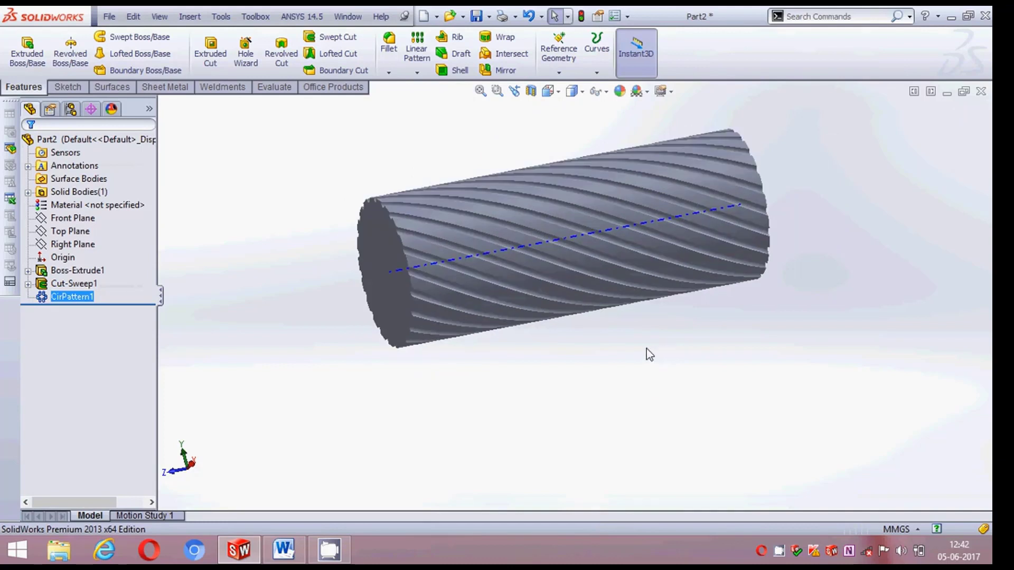
{"action": "middle_click_drag", "start_coordinate": [649, 354], "coordinate": [644, 361]}
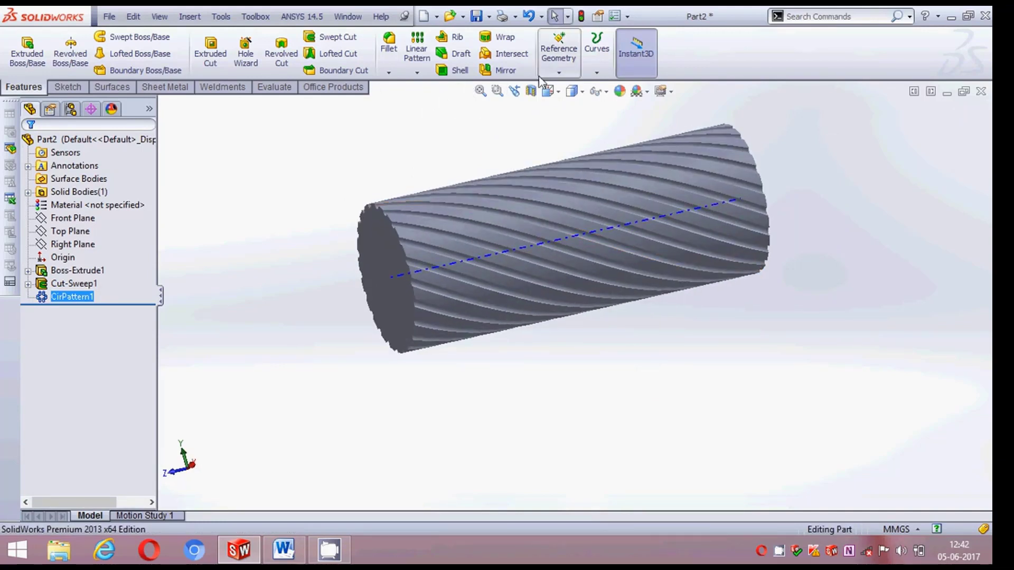
{"action": "left_click", "coordinate": [558, 72]}
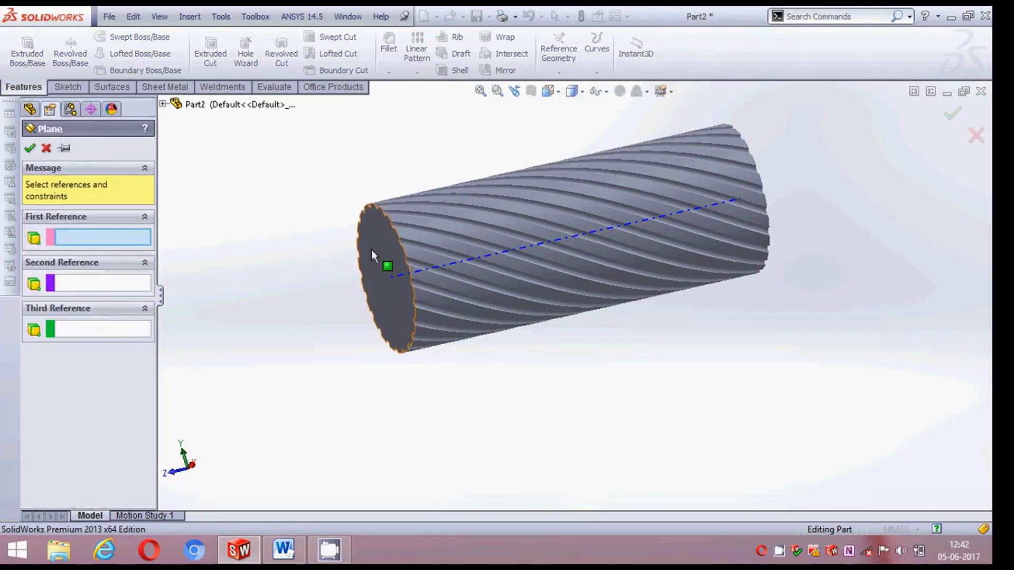
{"action": "middle_click_drag", "start_coordinate": [876, 201], "coordinate": [755, 227]}
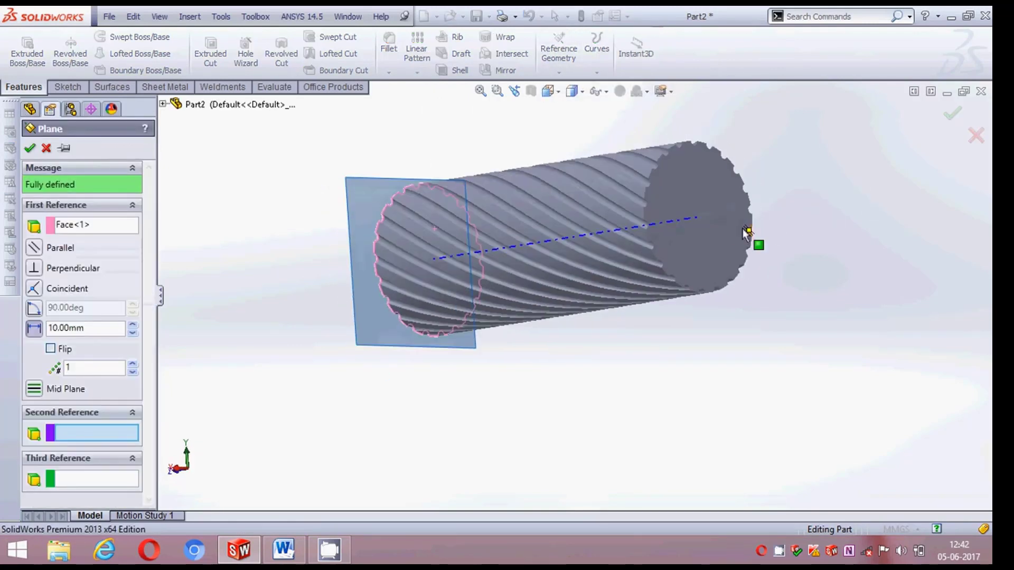
{"action": "left_click", "coordinate": [712, 243]}
{"action": "middle_click_drag", "start_coordinate": [360, 119], "coordinate": [3, 159]}
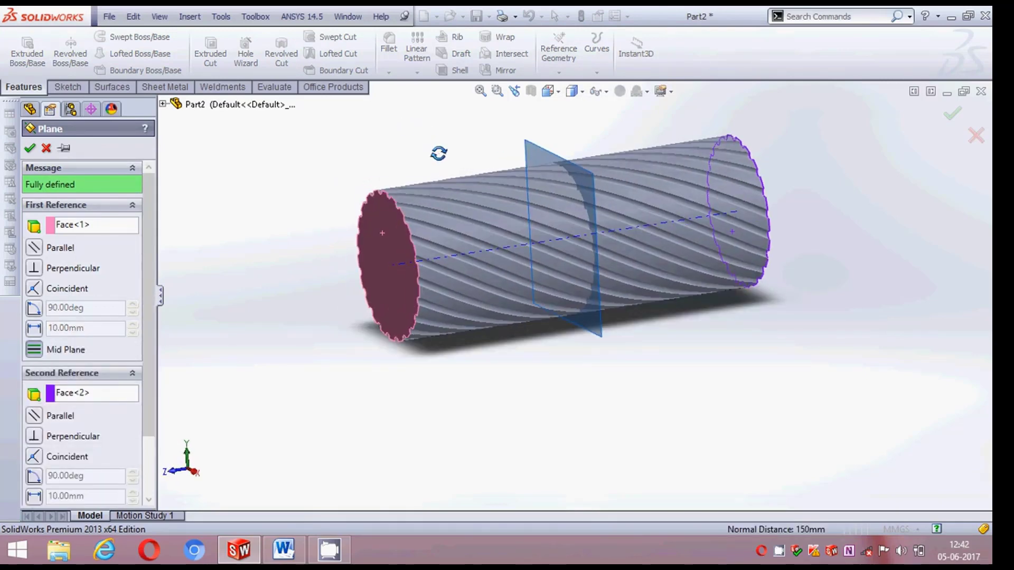
{"action": "left_click", "coordinate": [30, 148]}
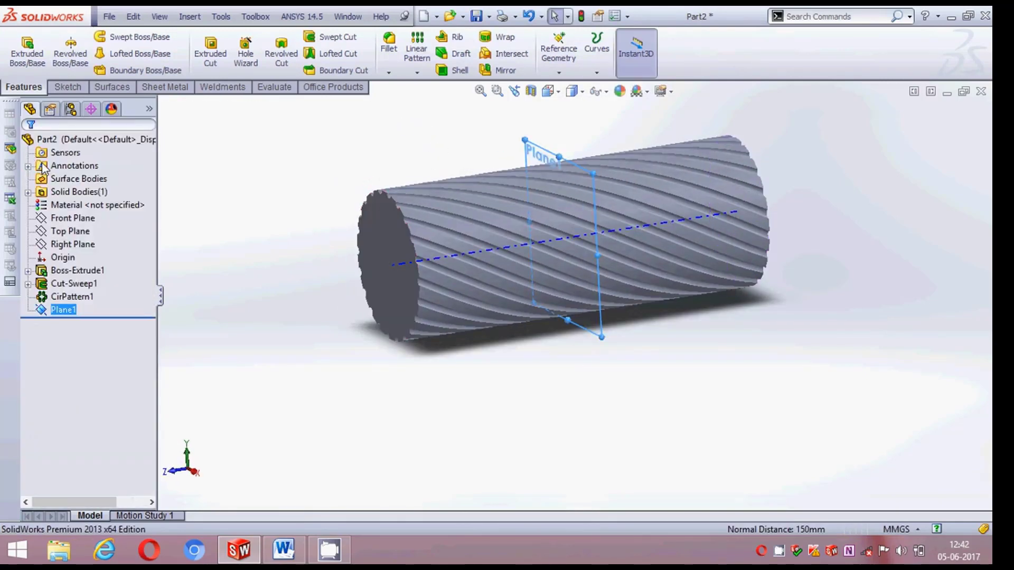
Mirror CirPattern1 across Plane1, picked from the flyout feature tree, creating Mirror1.
{"action": "left_click", "coordinate": [502, 68]}
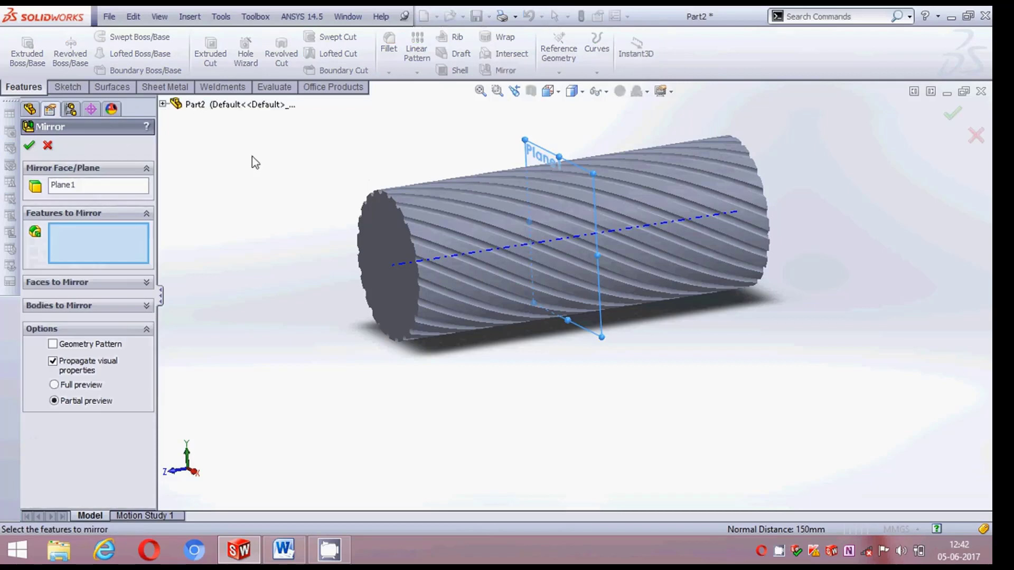
{"action": "left_click", "coordinate": [163, 104]}
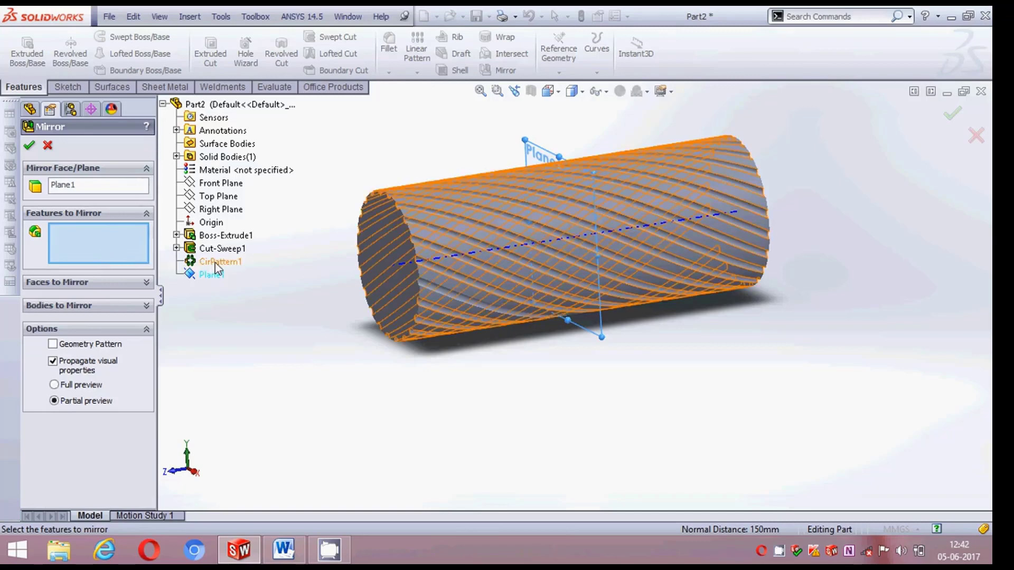
{"action": "left_click", "coordinate": [231, 262]}
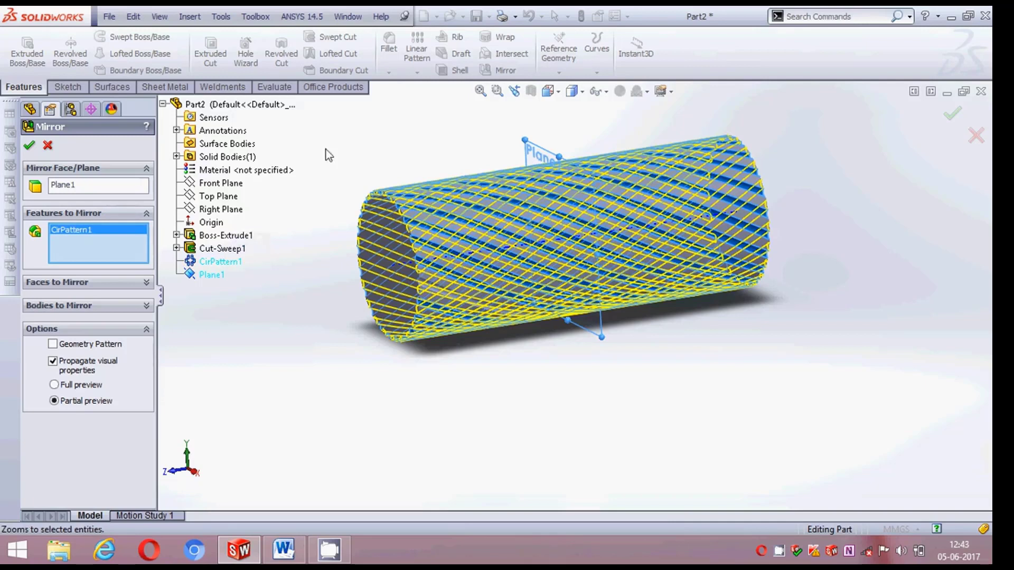
{"action": "left_click", "coordinate": [30, 147]}
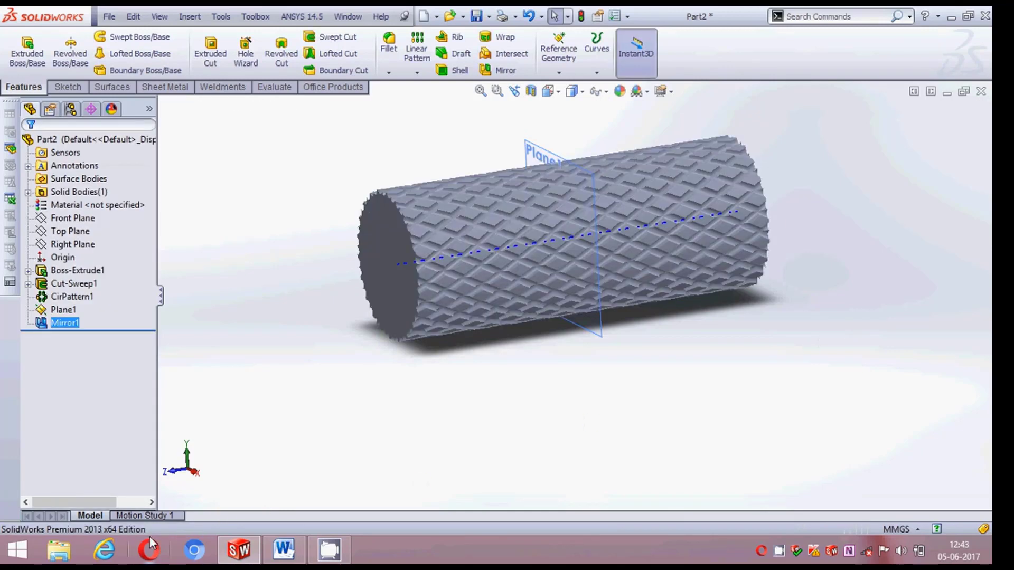
Hide Plane1 from the view.
{"action": "mouse_move", "coordinate": [320, 192]}
{"action": "middle_mouse_down"}
{"action": "mouse_move", "coordinate": [347, 197]}
{"action": "mouse_move", "coordinate": [331, 236]}
{"action": "mouse_move", "coordinate": [322, 162]}
{"action": "mouse_move", "coordinate": [349, 170]}
{"action": "mouse_move", "coordinate": [321, 204]}
{"action": "mouse_move", "coordinate": [371, 174]}
{"action": "middle_mouse_up"}
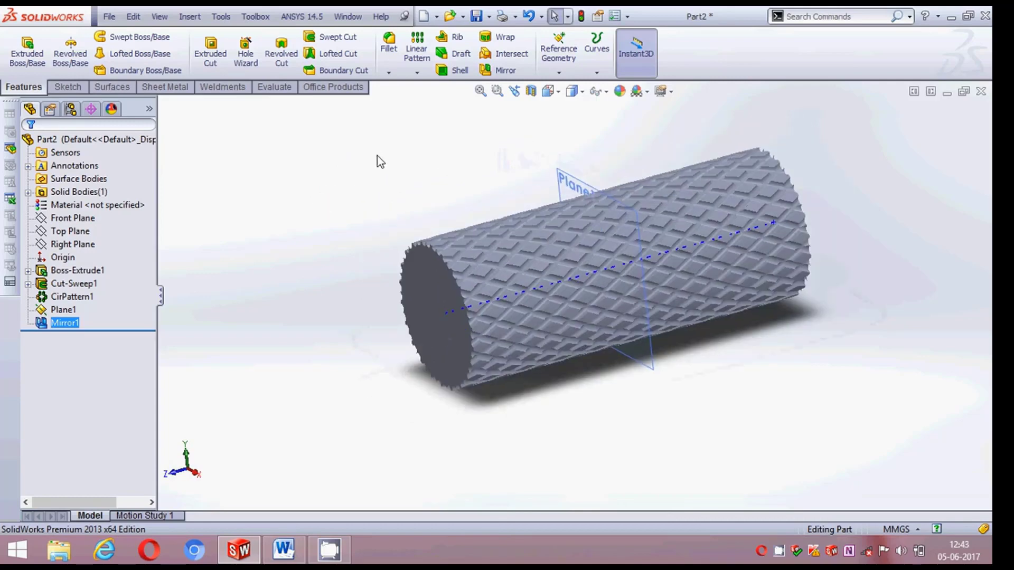
{"action": "scroll", "coordinate": [766, 231], "scroll_direction": "down", "scroll_amount": 2}
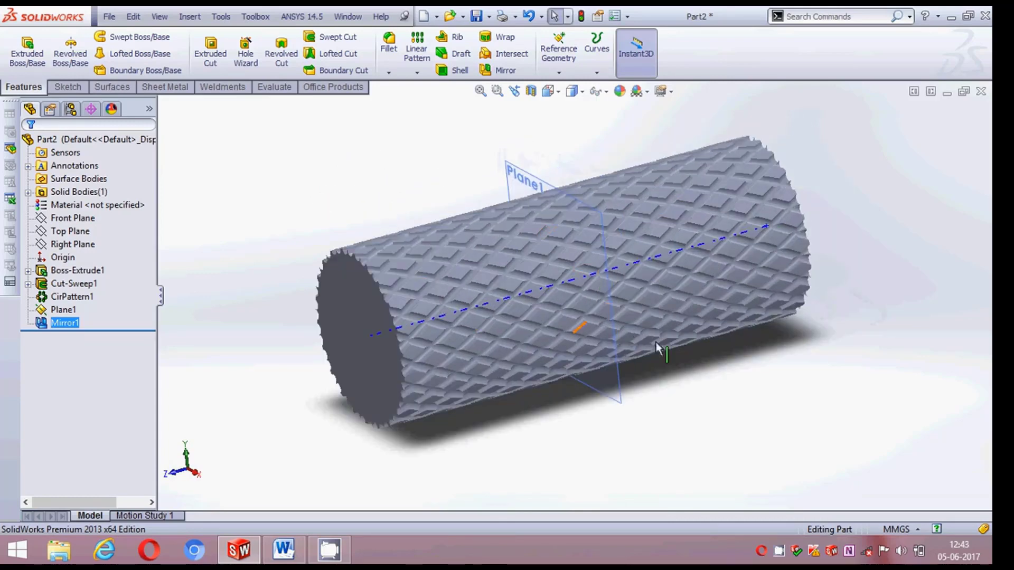
{"action": "right_click", "coordinate": [619, 385]}
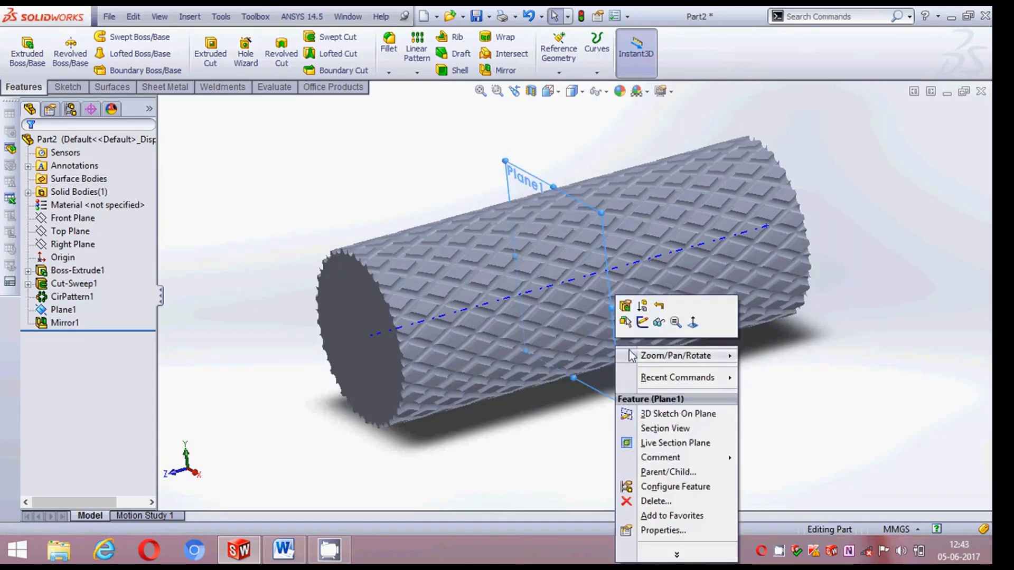
{"action": "left_click", "coordinate": [659, 322]}
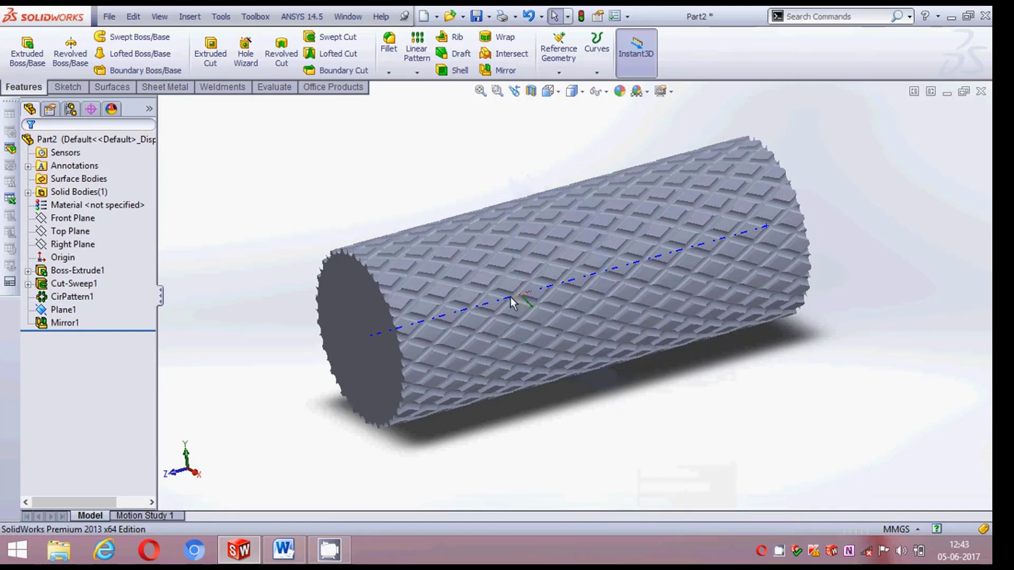
Hide the cylinder's axis and orbit to inspect the knurled end face.
{"action": "left_click", "coordinate": [602, 92]}
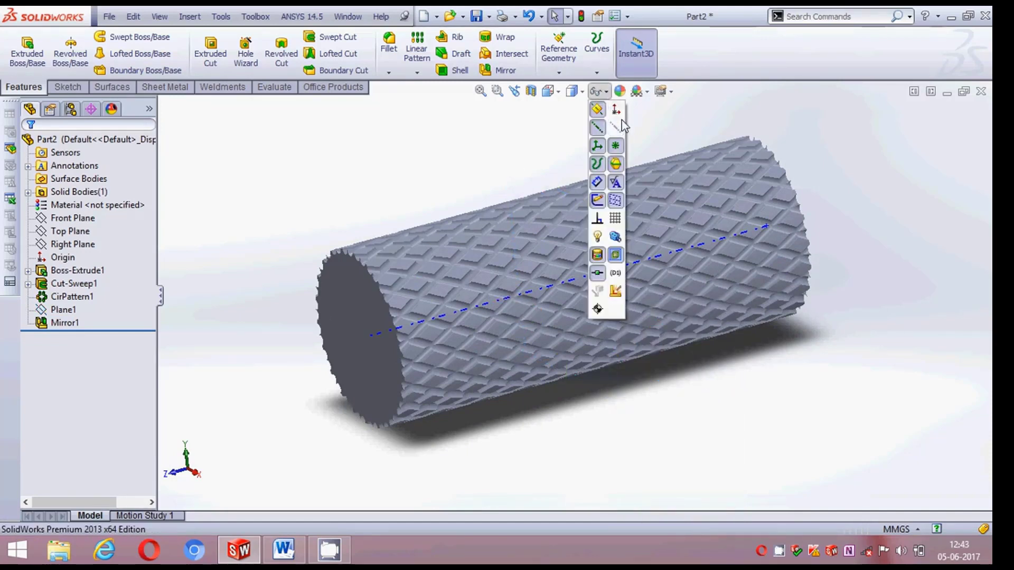
{"action": "scroll", "coordinate": [475, 176], "scroll_direction": "down", "scroll_amount": 1}
{"action": "scroll", "coordinate": [419, 356], "scroll_direction": "down", "scroll_amount": 2}
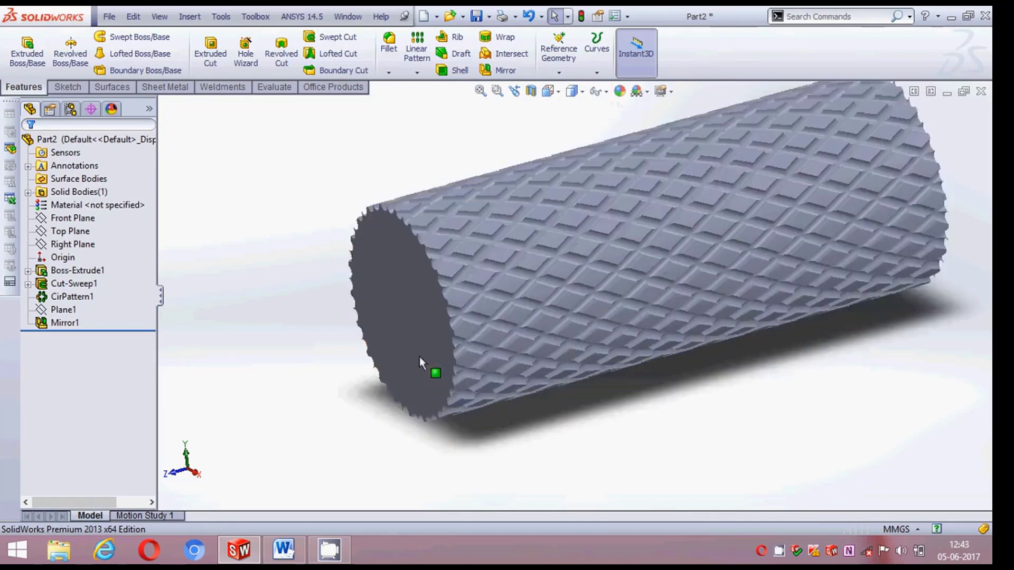
{"action": "scroll", "coordinate": [382, 313], "scroll_direction": "down", "scroll_amount": 2}
{"action": "mouse_move", "coordinate": [382, 314]}
{"action": "middle_mouse_down"}
{"action": "mouse_move", "coordinate": [385, 242]}
{"action": "mouse_move", "coordinate": [401, 240]}
{"action": "mouse_move", "coordinate": [373, 260]}
{"action": "middle_mouse_up"}
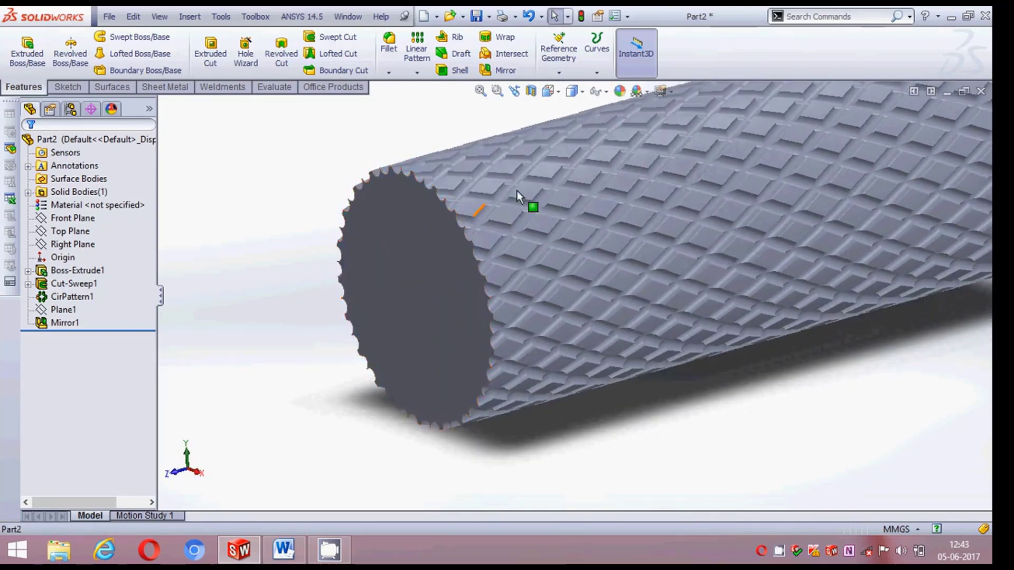
{"action": "scroll", "coordinate": [517, 193], "scroll_direction": "down", "scroll_amount": 3}
{"action": "scroll", "coordinate": [454, 201], "scroll_direction": "up", "scroll_amount": 5}
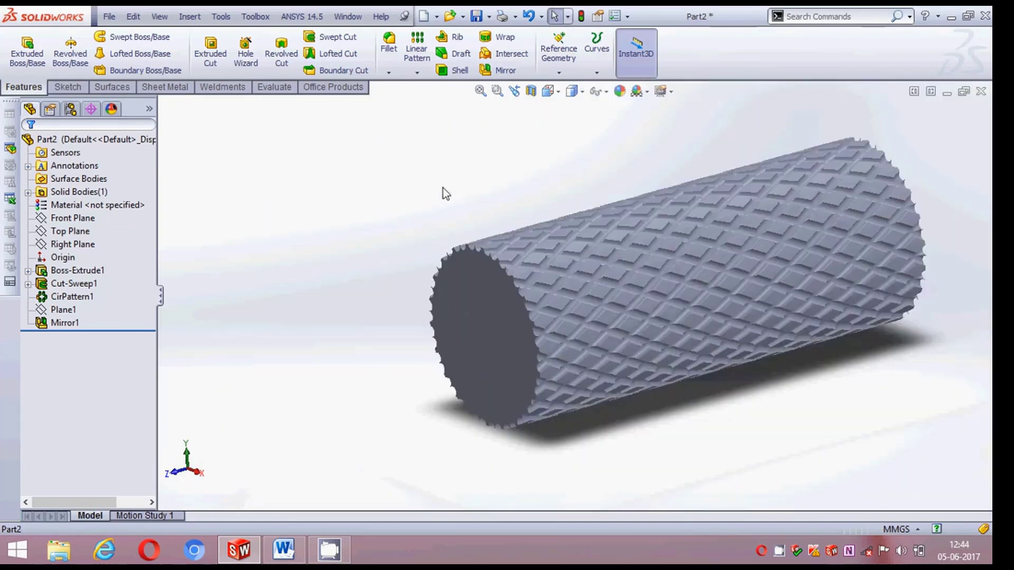
{"action": "mouse_move", "coordinate": [562, 168]}
{"action": "middle_mouse_down"}
{"action": "mouse_move", "coordinate": [536, 154]}
{"action": "mouse_move", "coordinate": [545, 172]}
{"action": "middle_mouse_up"}
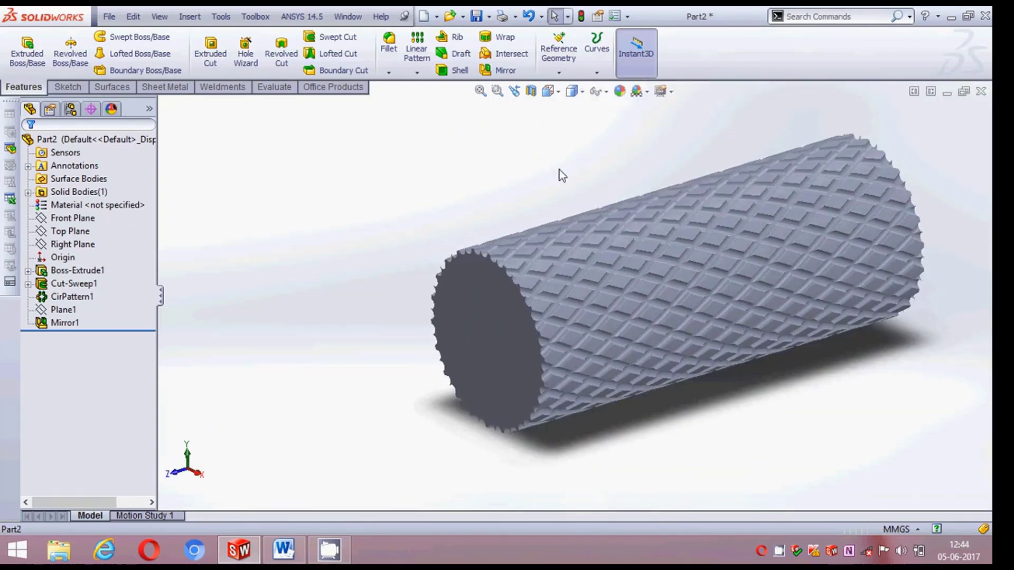
In Word, add the line 'THANKS FOR WATCHING' below the TUTORIAL title, removing the stray comma.
{"action": "left_click", "coordinate": [283, 550]}
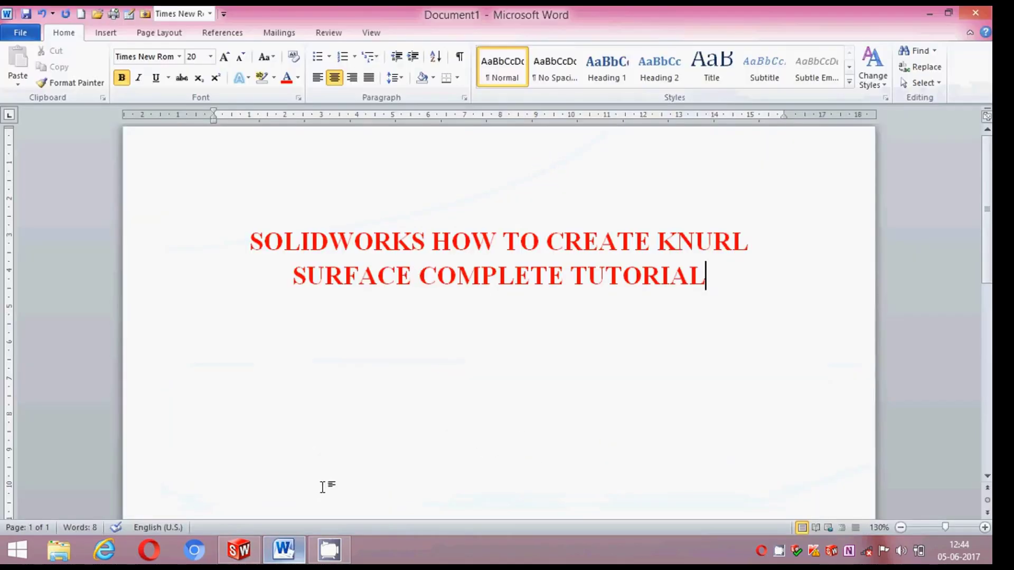
{"action": "left_click", "coordinate": [732, 277]}
{"action": "key", "text": "Return"}
{"action": "type", "text": "T"}
{"action": "type", "text": "HANK"}
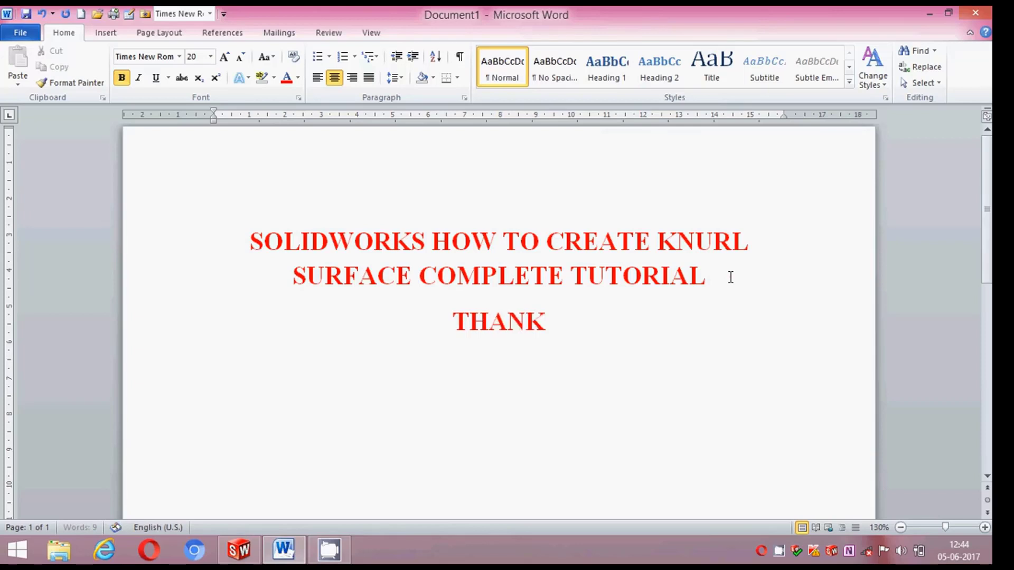
{"action": "type", "text": "S FO"}
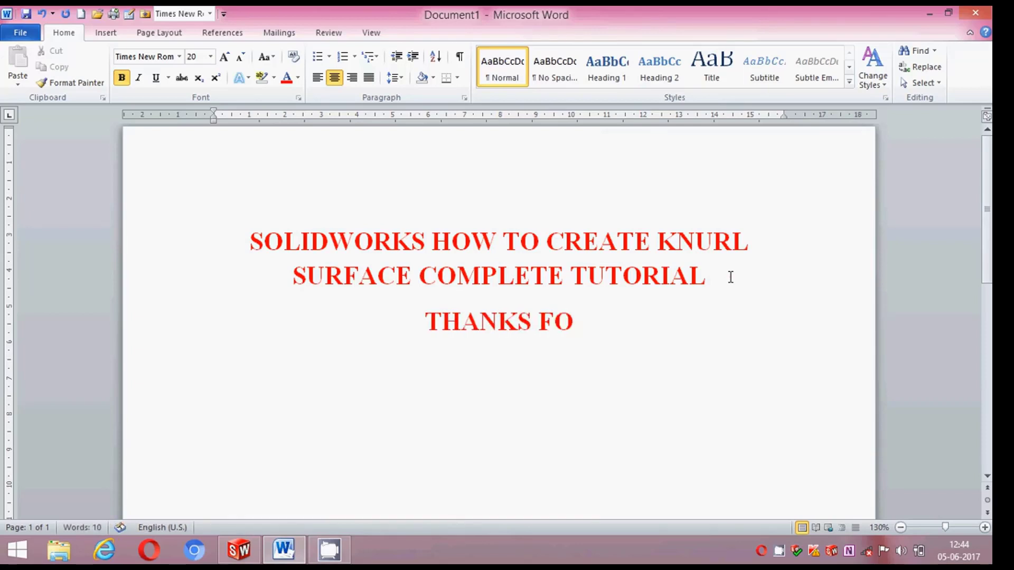
{"action": "type", "text": "R WAT"}
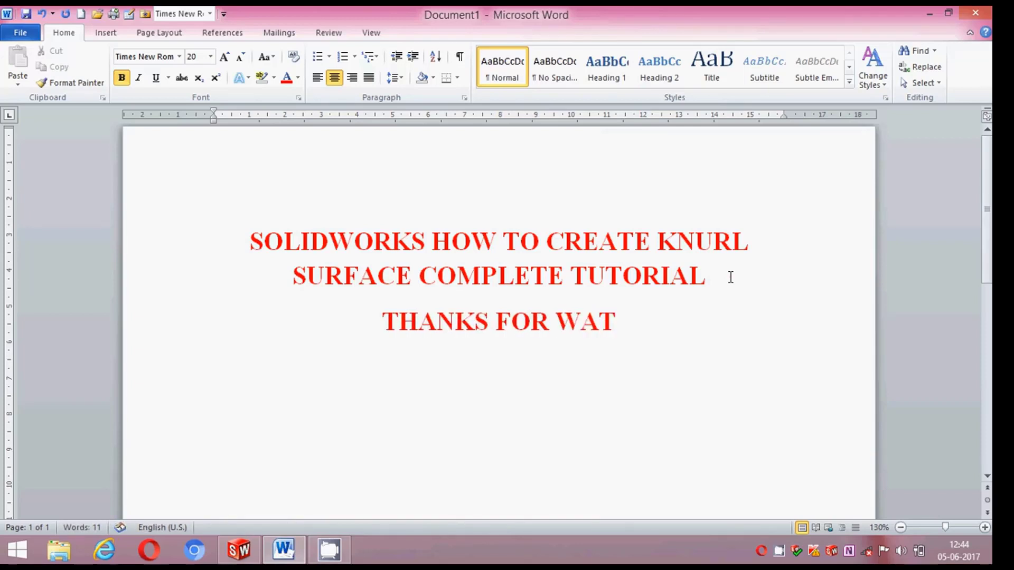
{"action": "type", "text": "CHING"}
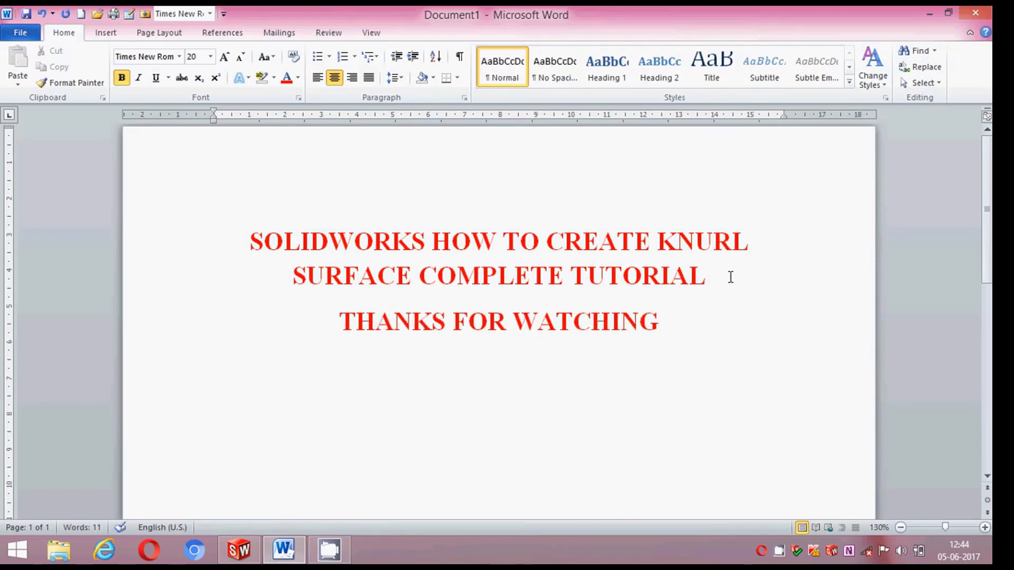
{"action": "type", "text": ","}
{"action": "key", "text": "BackSpace"}
Add 'SUBSCRIBE FOR MORE VIDEOS' on the next line, then use the screen recorder's menu.
{"action": "key", "text": "Return"}
{"action": "type", "text": "SUB"}
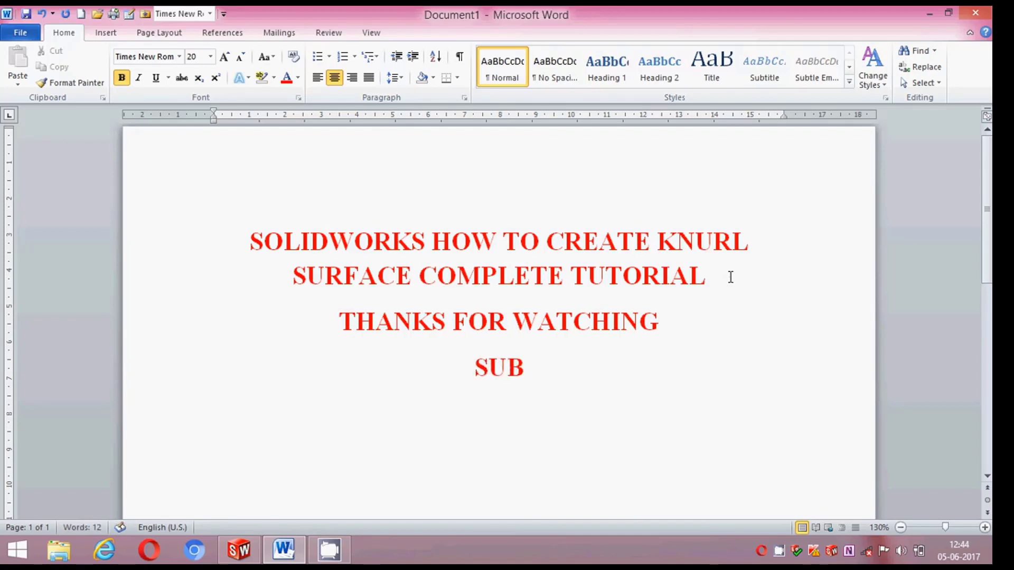
{"action": "type", "text": "SCRIB"}
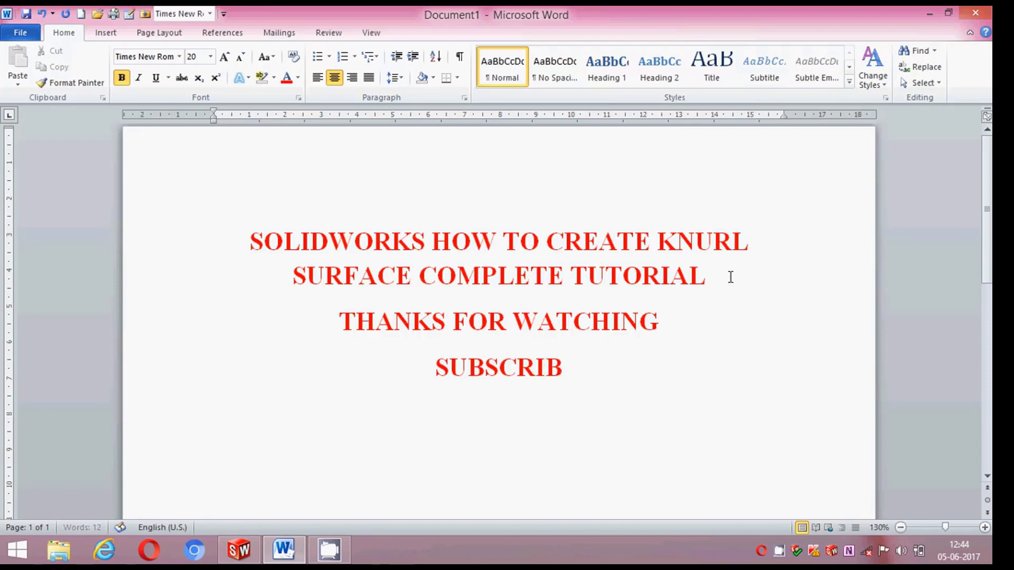
{"action": "type", "text": "E F"}
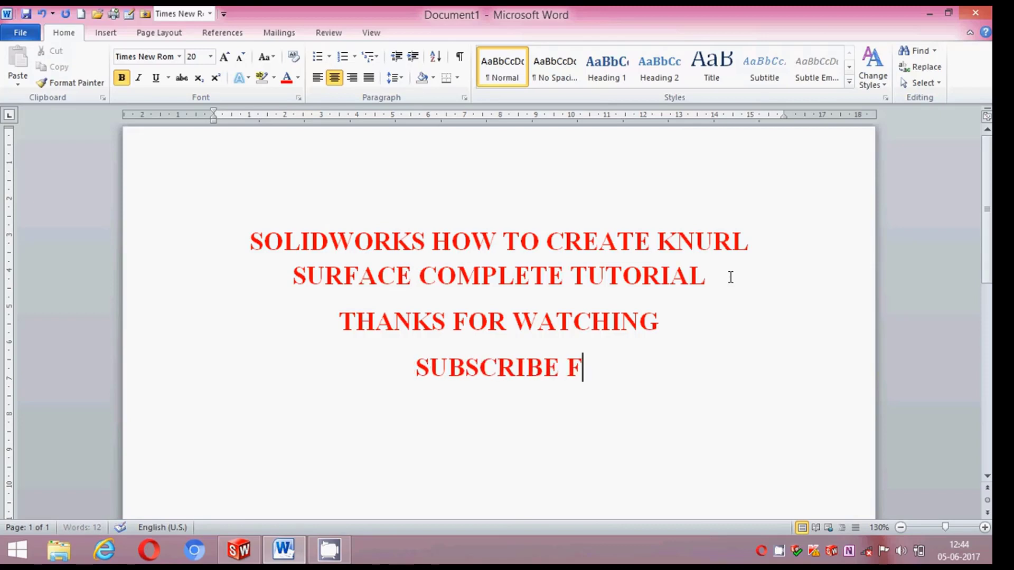
{"action": "type", "text": "OR M"}
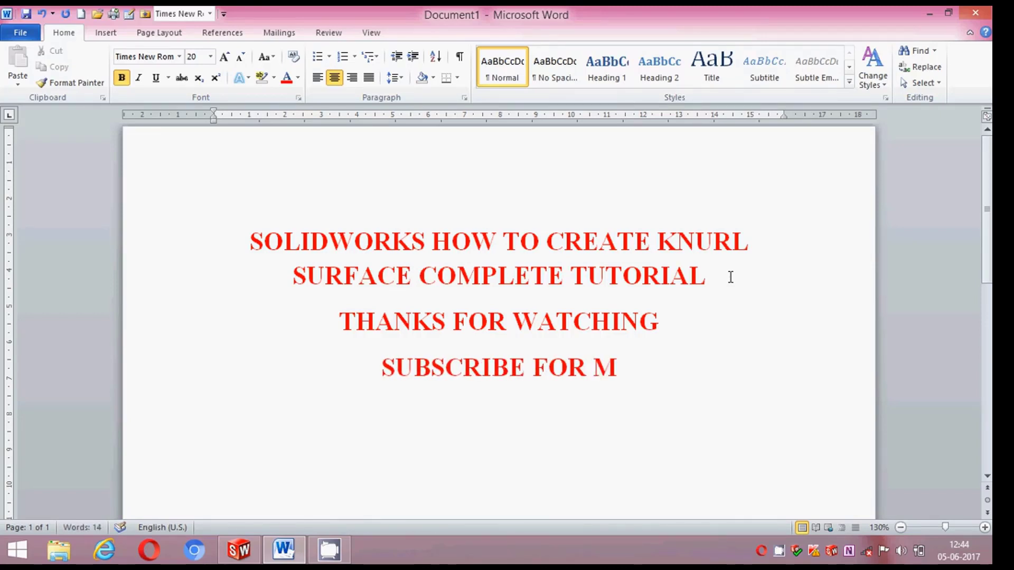
{"action": "type", "text": "ORE"}
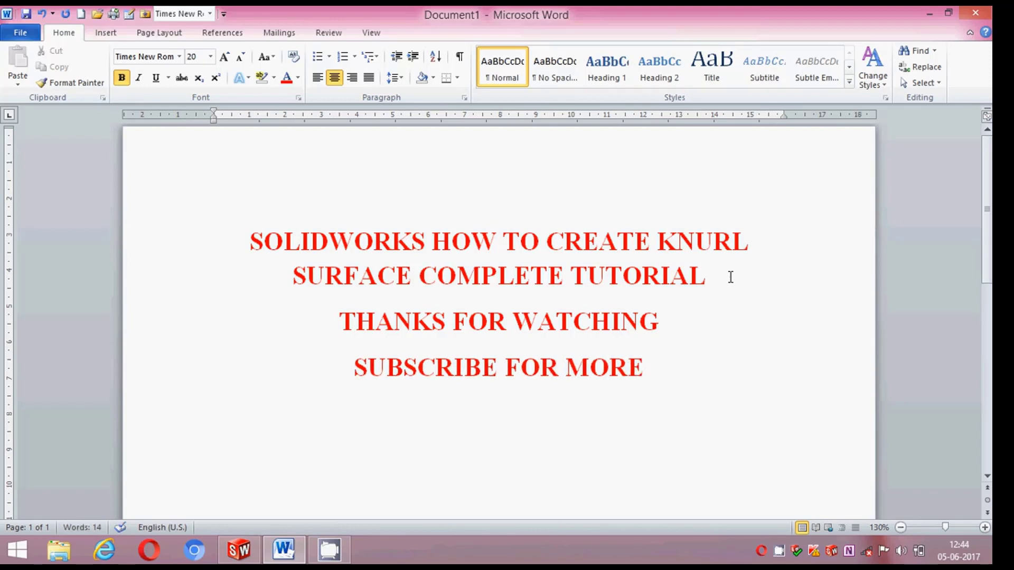
{"action": "type", "text": "VID"}
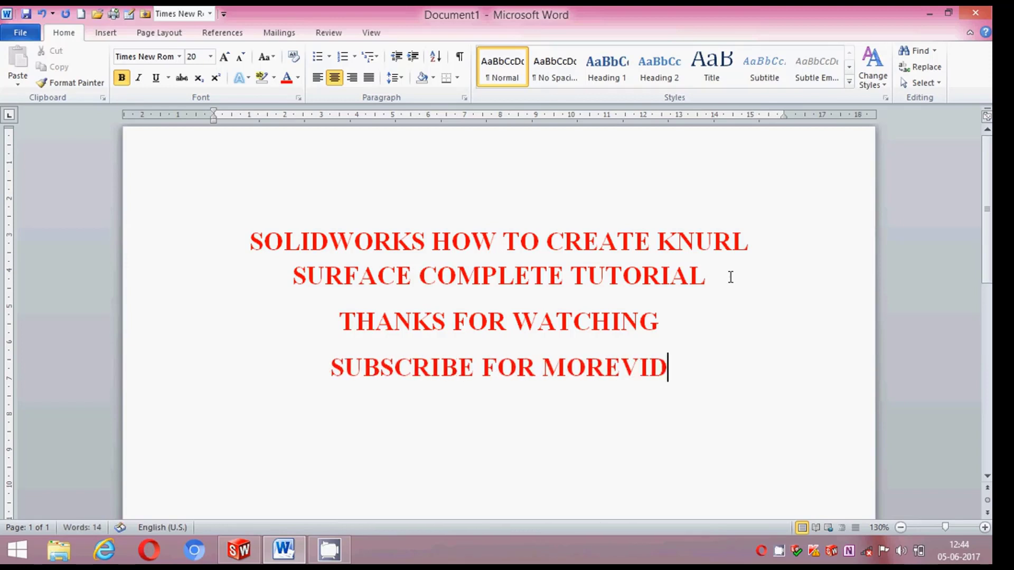
{"action": "type", "text": "EOS"}
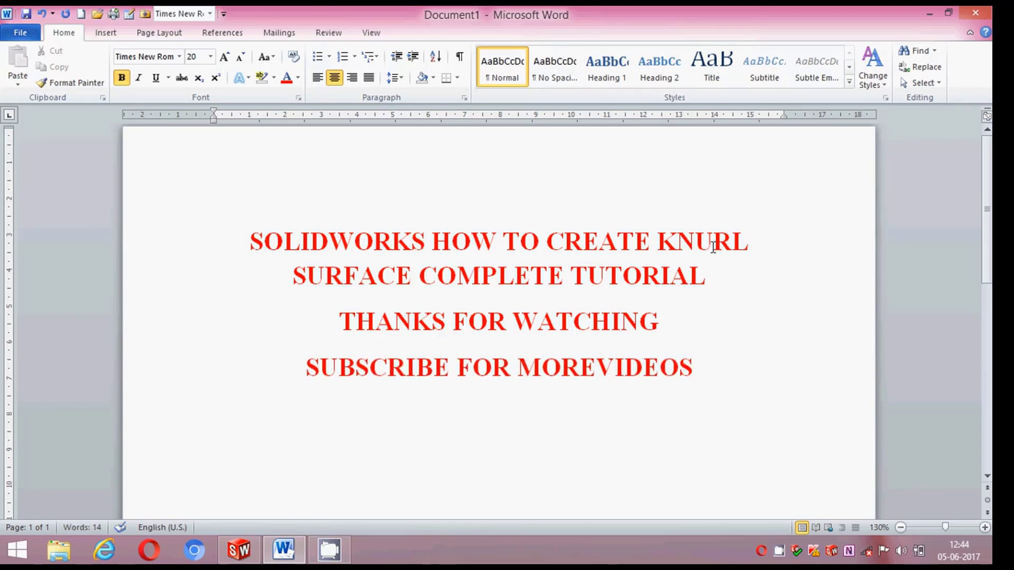
{"action": "left_click", "coordinate": [594, 367]}
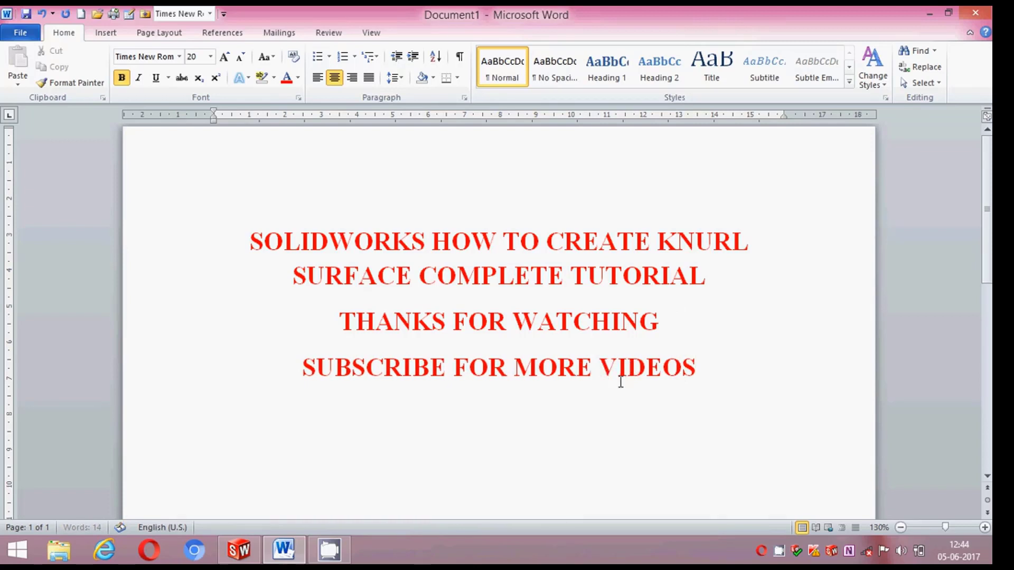
{"action": "right_click", "coordinate": [780, 561]}
{"action": "left_click", "coordinate": [806, 528]}
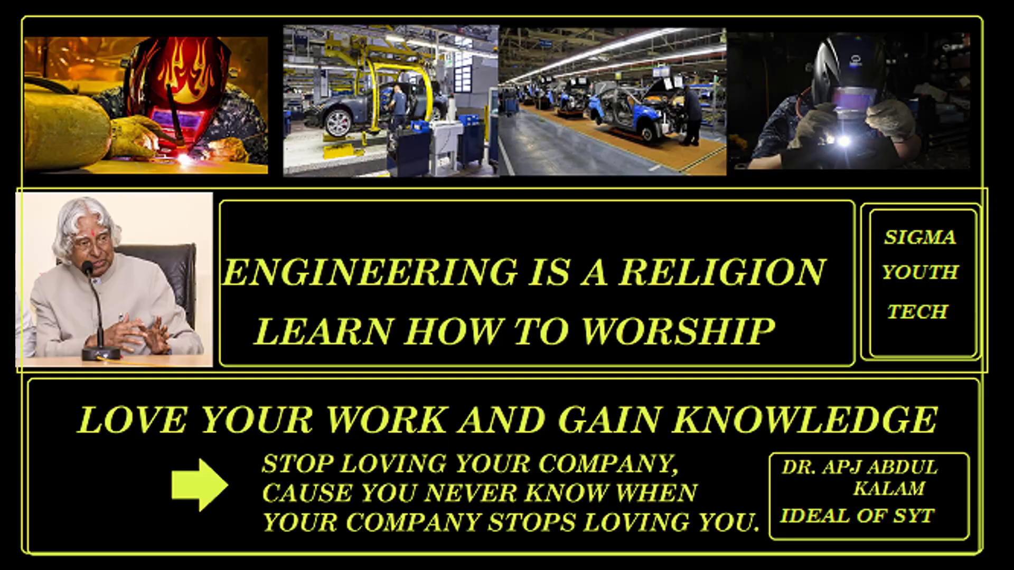